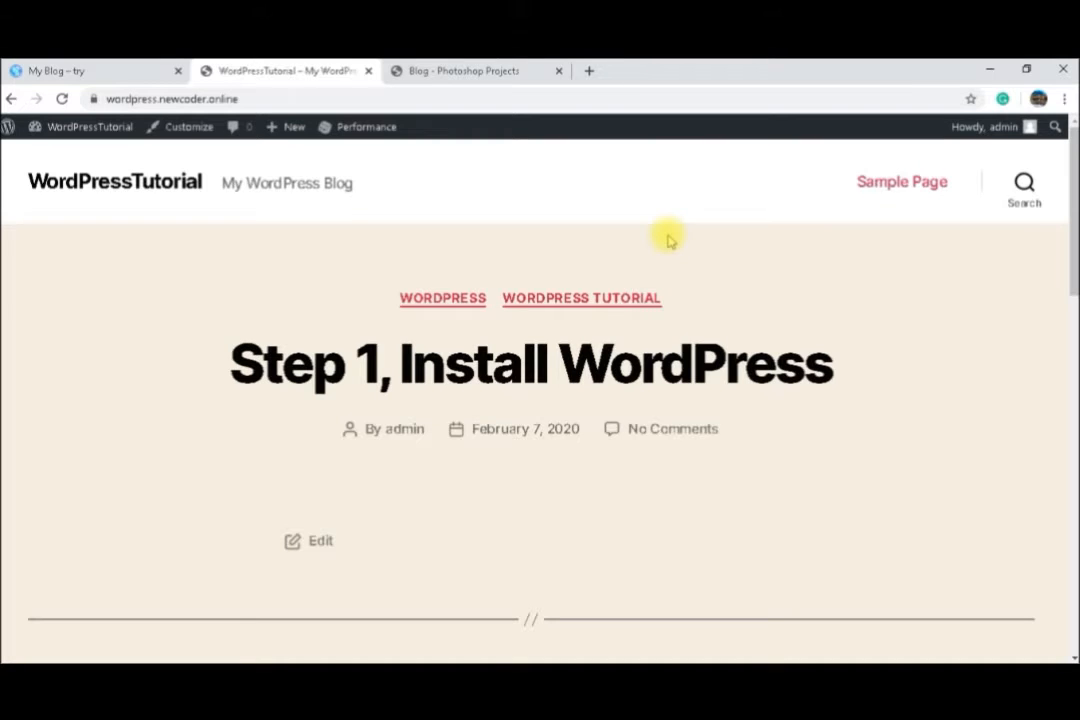
Open the Export tool in the admin dashboard of the local "try" site
{"action": "left_click", "coordinate": [103, 70]}
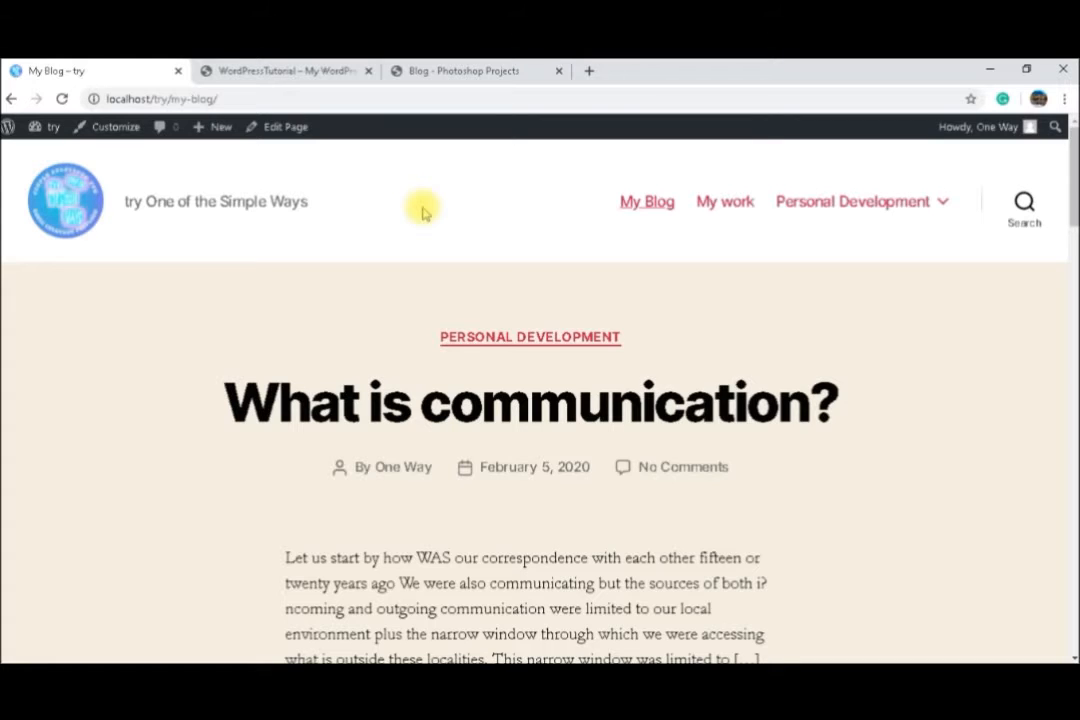
{"action": "left_click", "coordinate": [45, 128]}
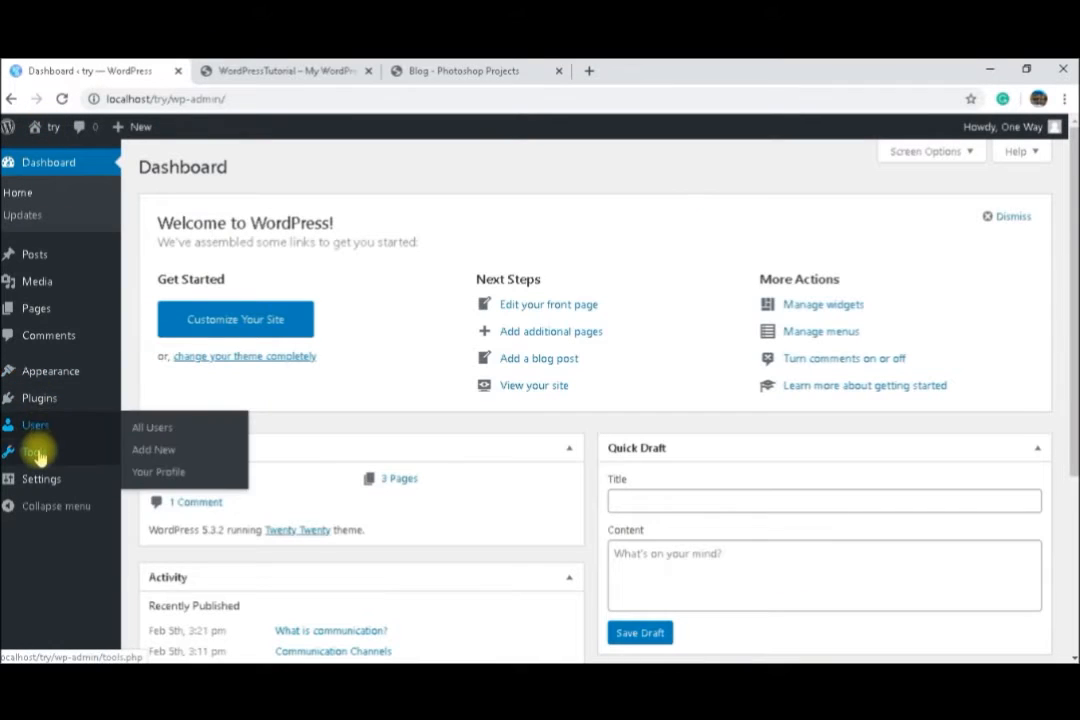
{"action": "mouse_move", "coordinate": [39, 451]}
{"action": "left_click", "coordinate": [147, 500]}
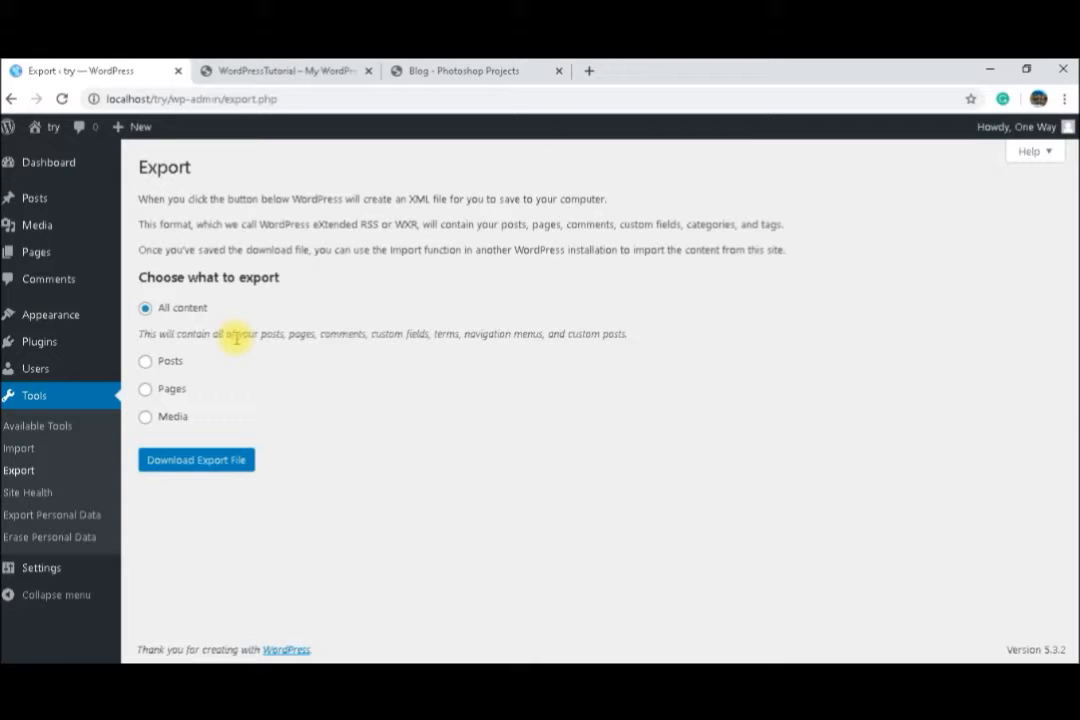
Export only the posts in the Communication category and save the file as try.WordPress.2020-02-10.xml
{"action": "left_click", "coordinate": [146, 364]}
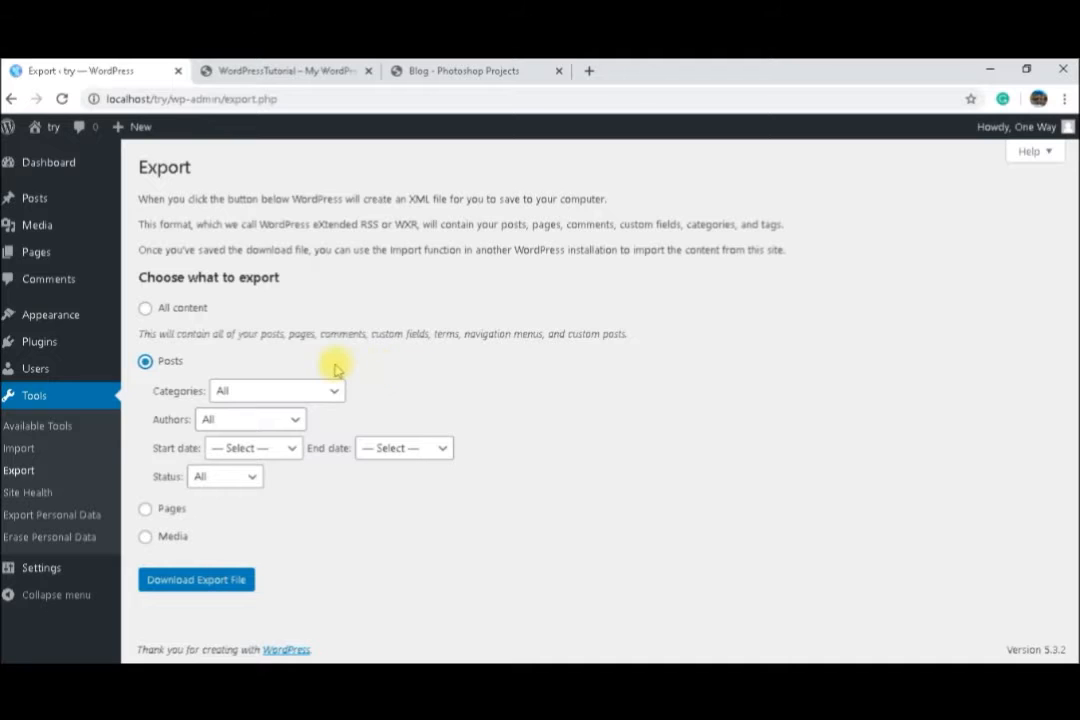
{"action": "left_click", "coordinate": [293, 393]}
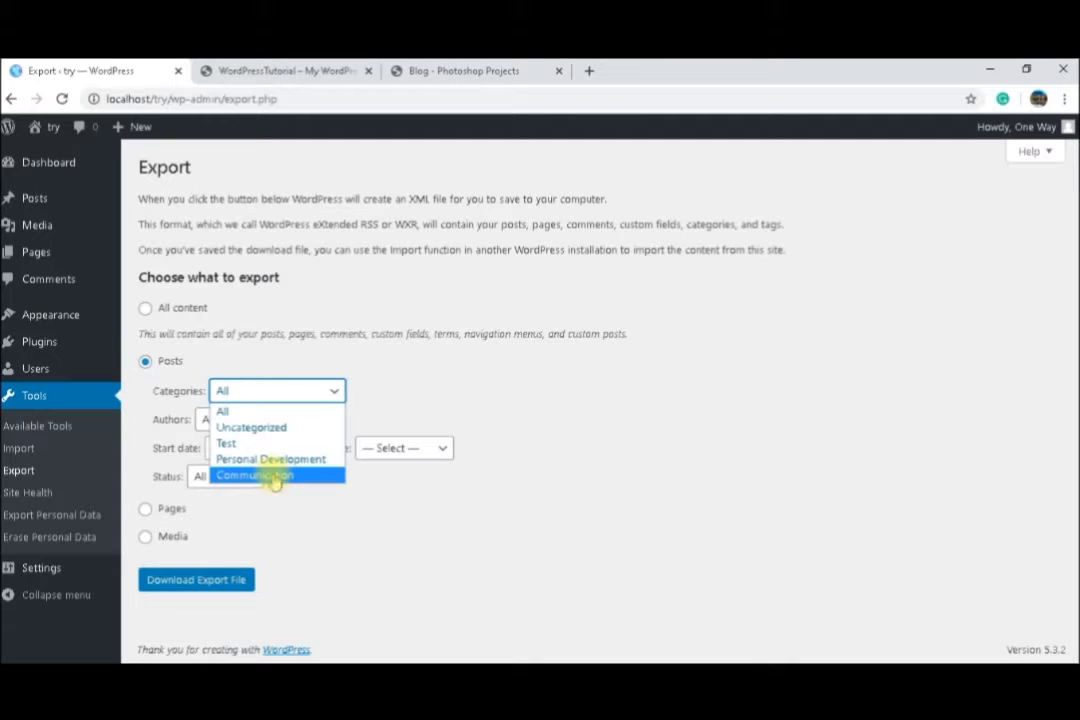
{"action": "left_click", "coordinate": [276, 477]}
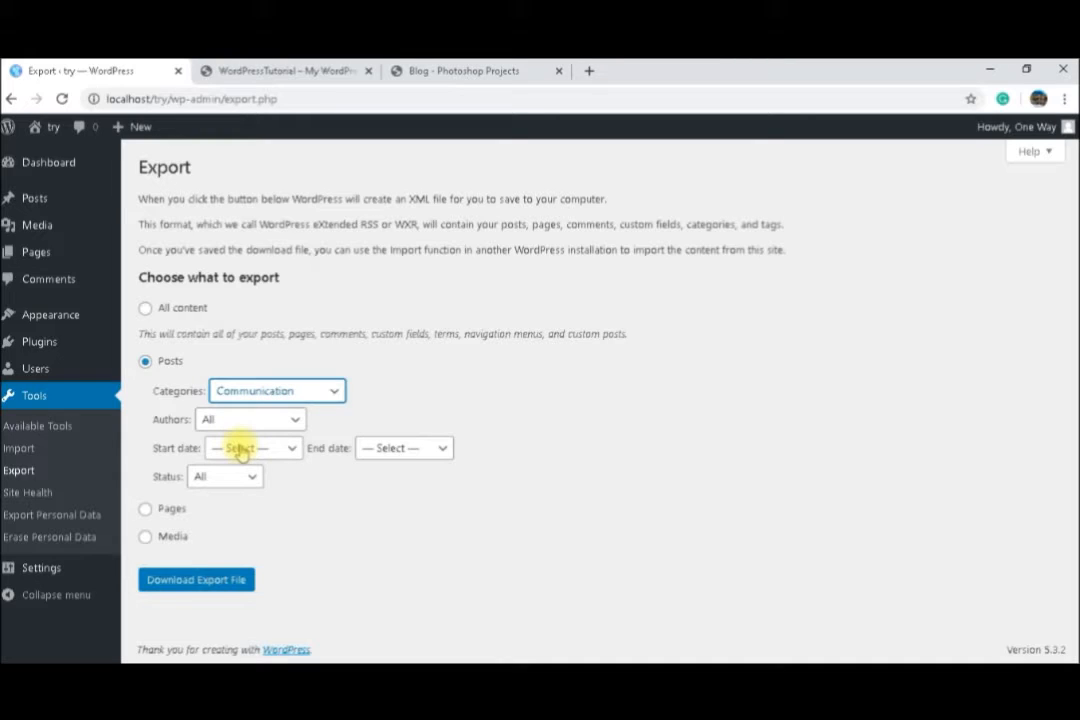
{"action": "left_click", "coordinate": [200, 582]}
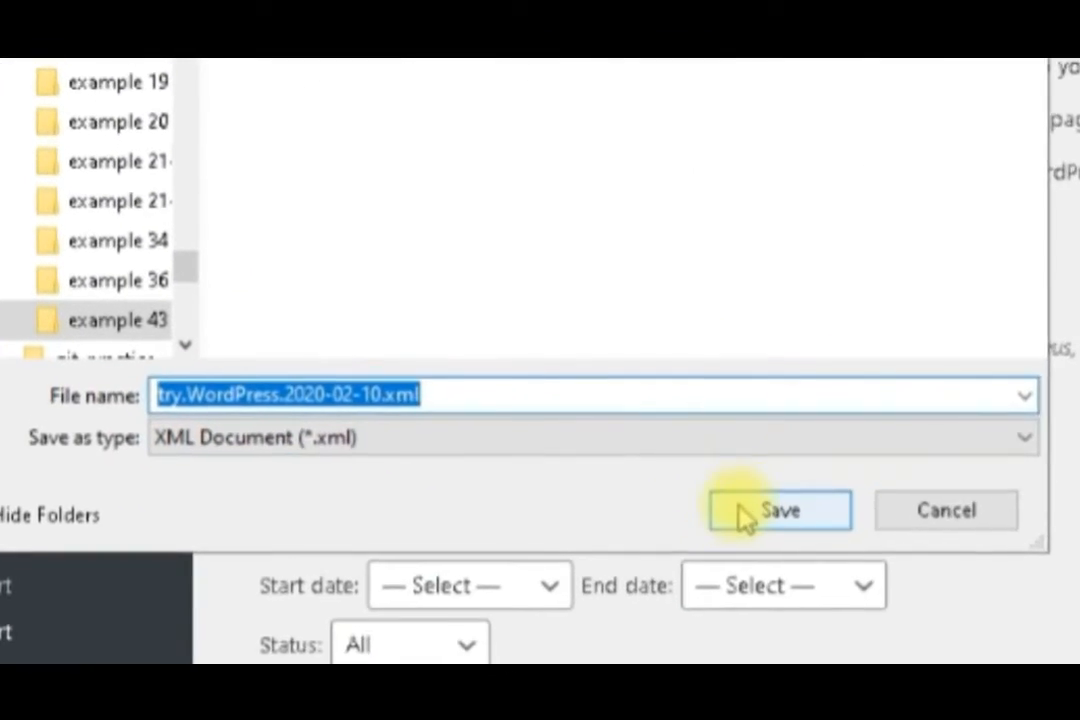
{"action": "left_click", "coordinate": [945, 570]}
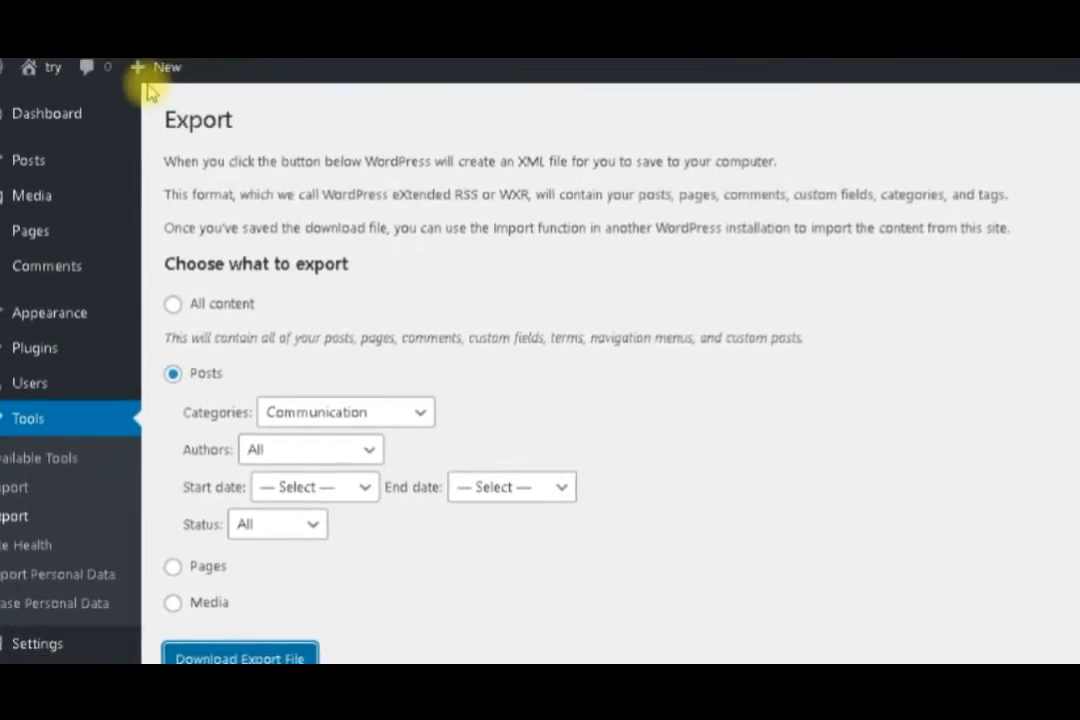
View the Communication Channels post on the local site through its Communication category page
{"action": "left_click", "coordinate": [28, 67]}
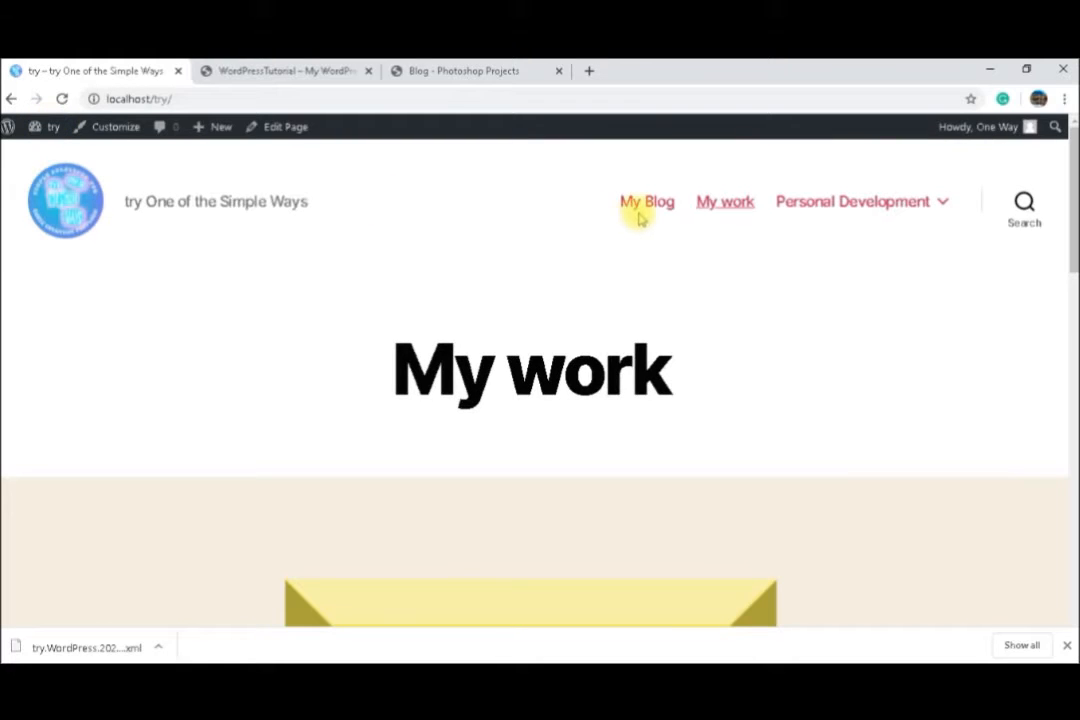
{"action": "left_click", "coordinate": [640, 205]}
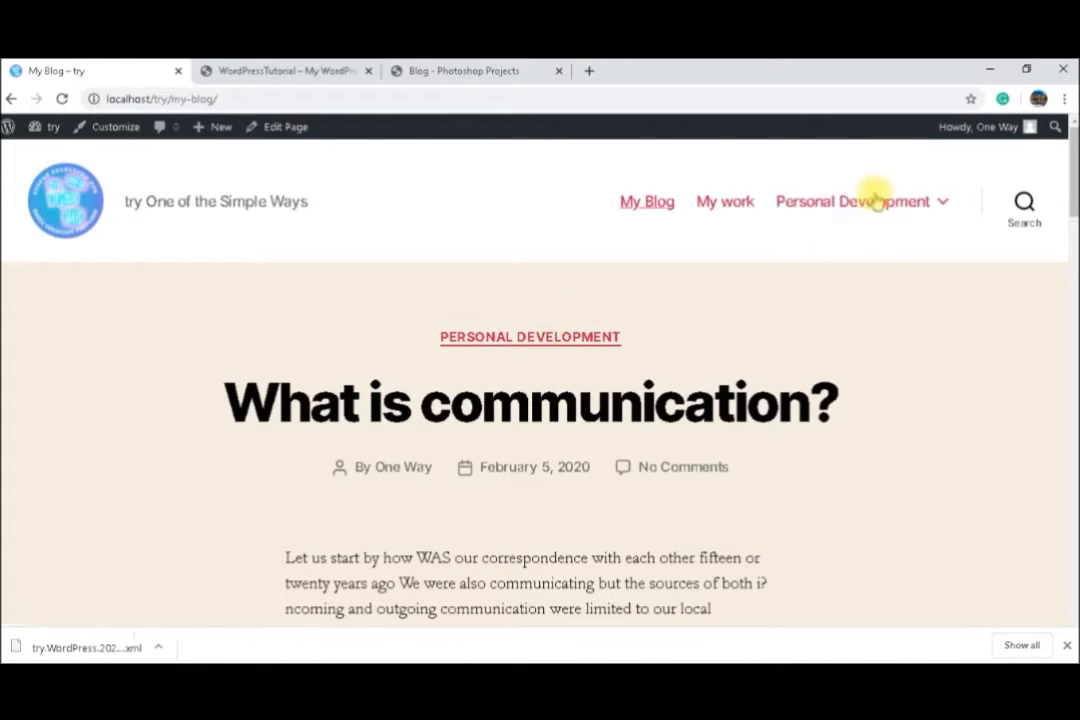
{"action": "mouse_move", "coordinate": [879, 202]}
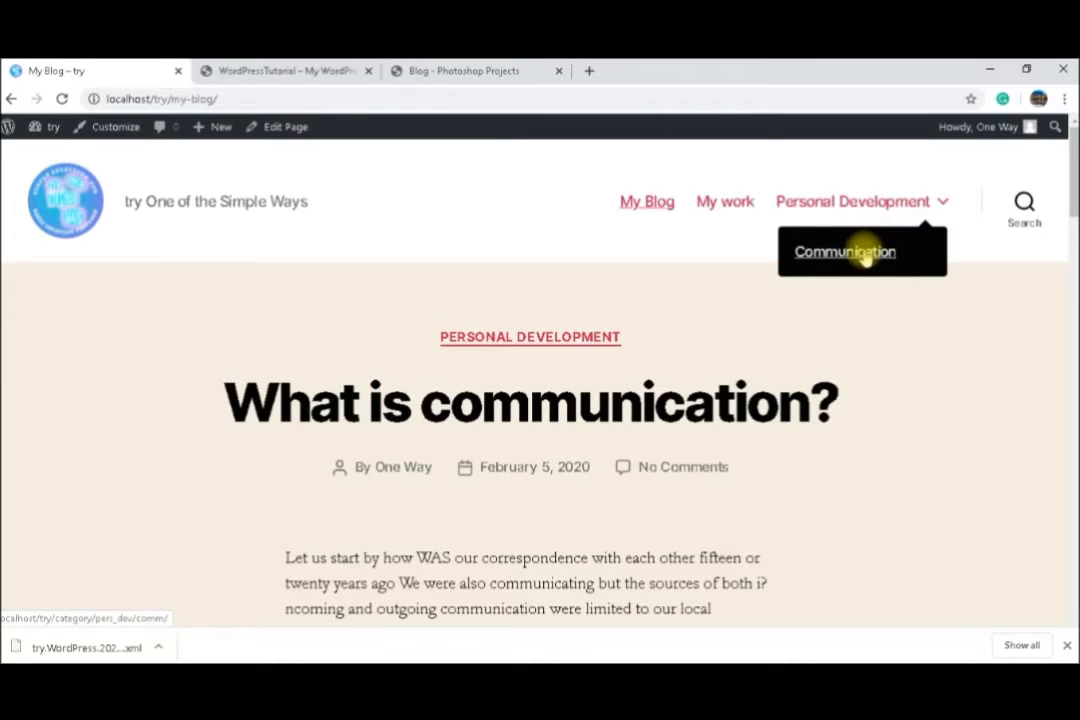
{"action": "left_click", "coordinate": [865, 255]}
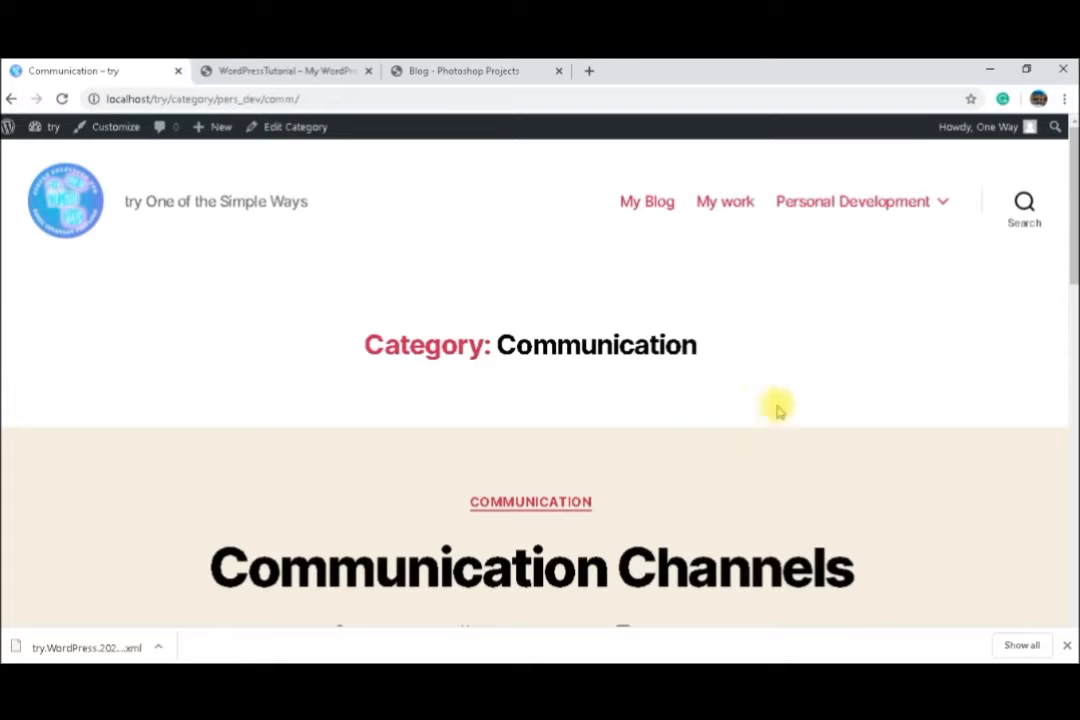
{"action": "left_click_drag", "start_coordinate": [1072, 198], "coordinate": [1071, 304]}
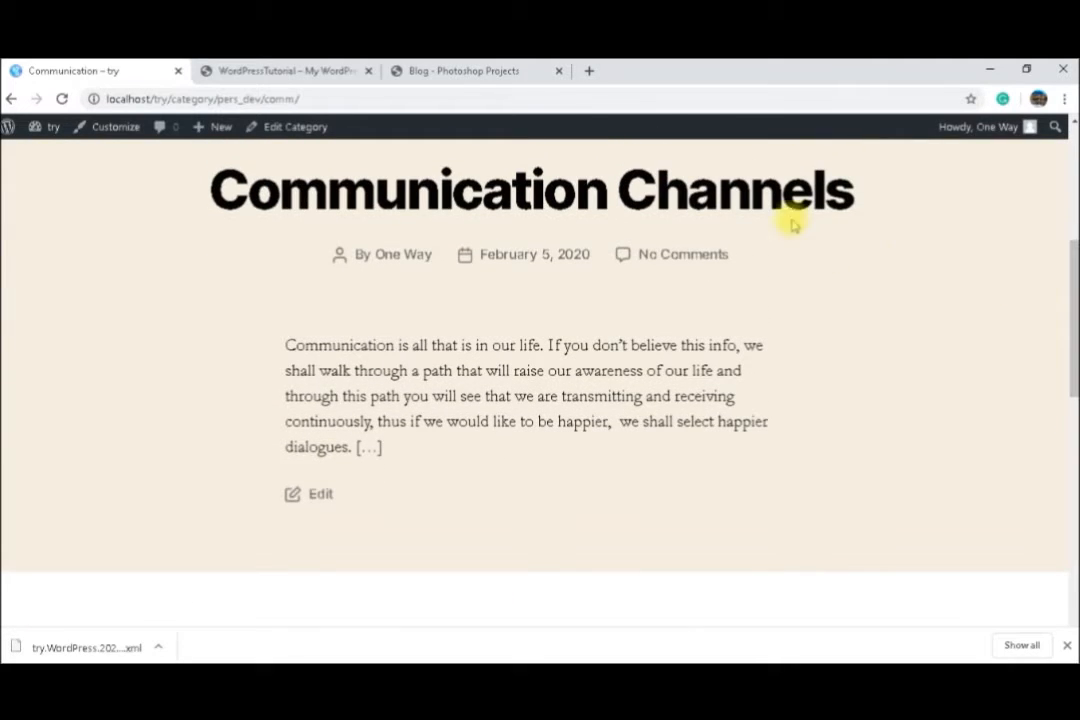
{"action": "left_click", "coordinate": [755, 183]}
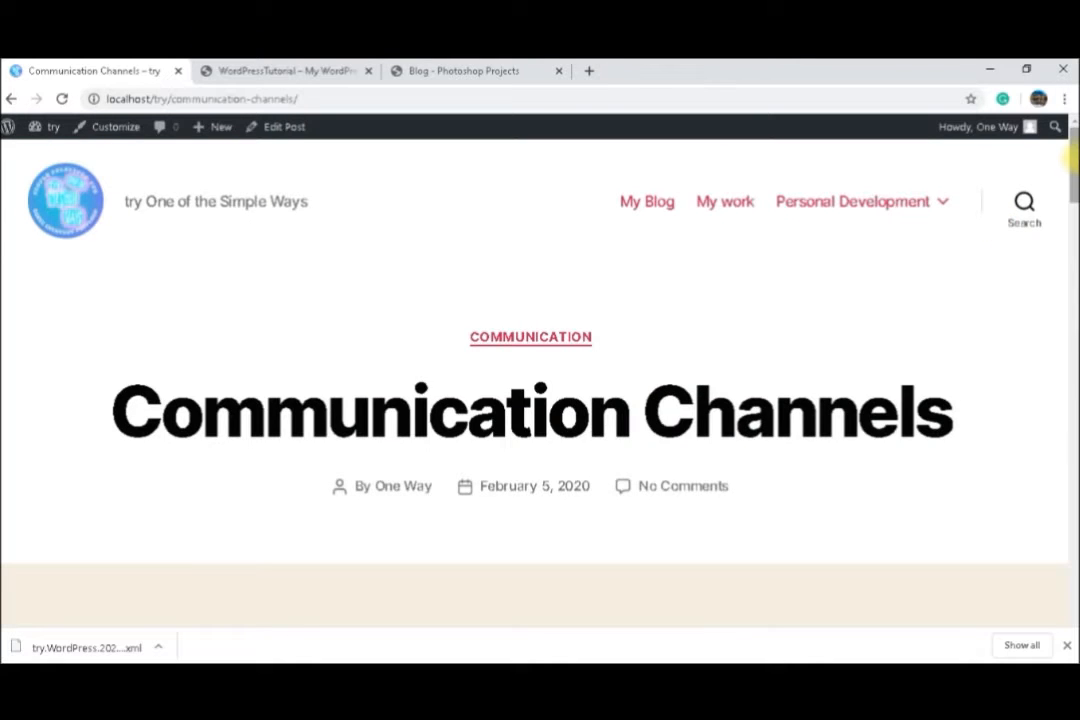
{"action": "mouse_move", "coordinate": [1072, 150]}
{"action": "left_mouse_down"}
{"action": "mouse_move", "coordinate": [1072, 396]}
{"action": "mouse_move", "coordinate": [1072, 172]}
{"action": "left_mouse_up"}
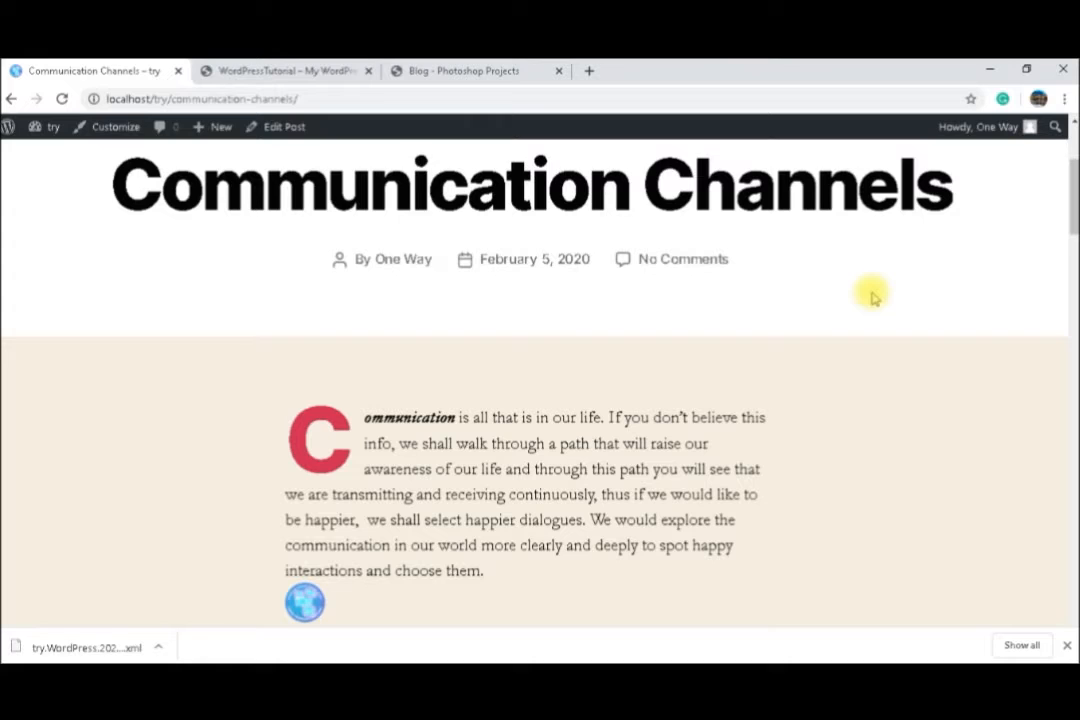
Install the WordPress importer on the WordPressTutorial site and dismiss the browser's download bar
{"action": "left_click", "coordinate": [296, 76]}
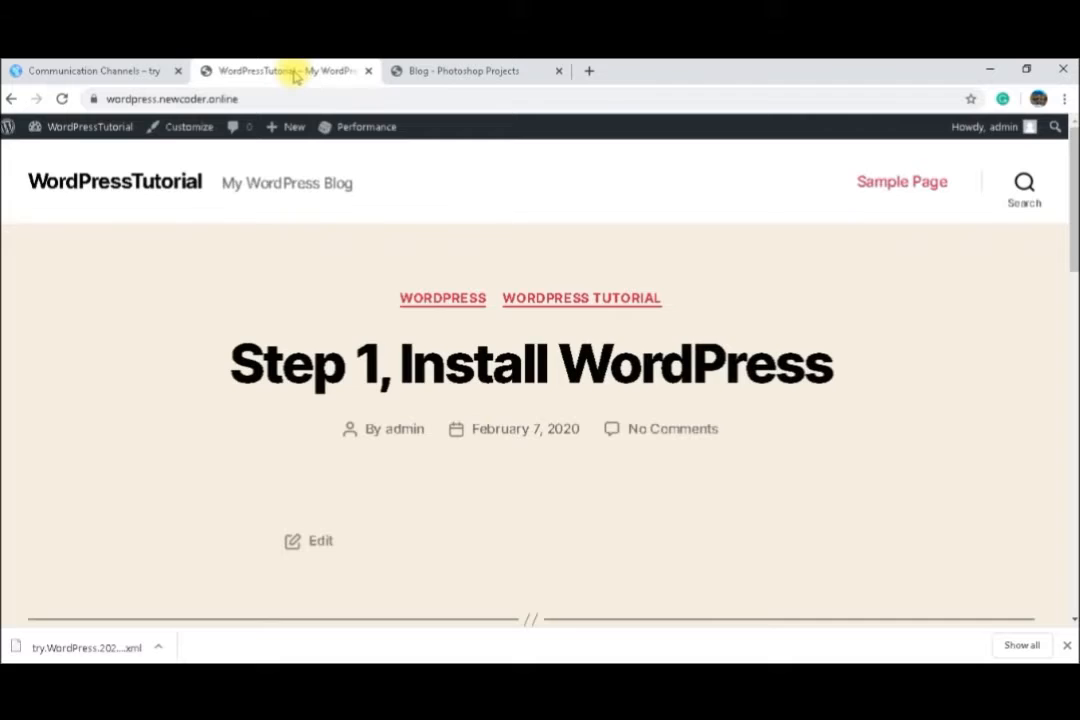
{"action": "left_click", "coordinate": [79, 130]}
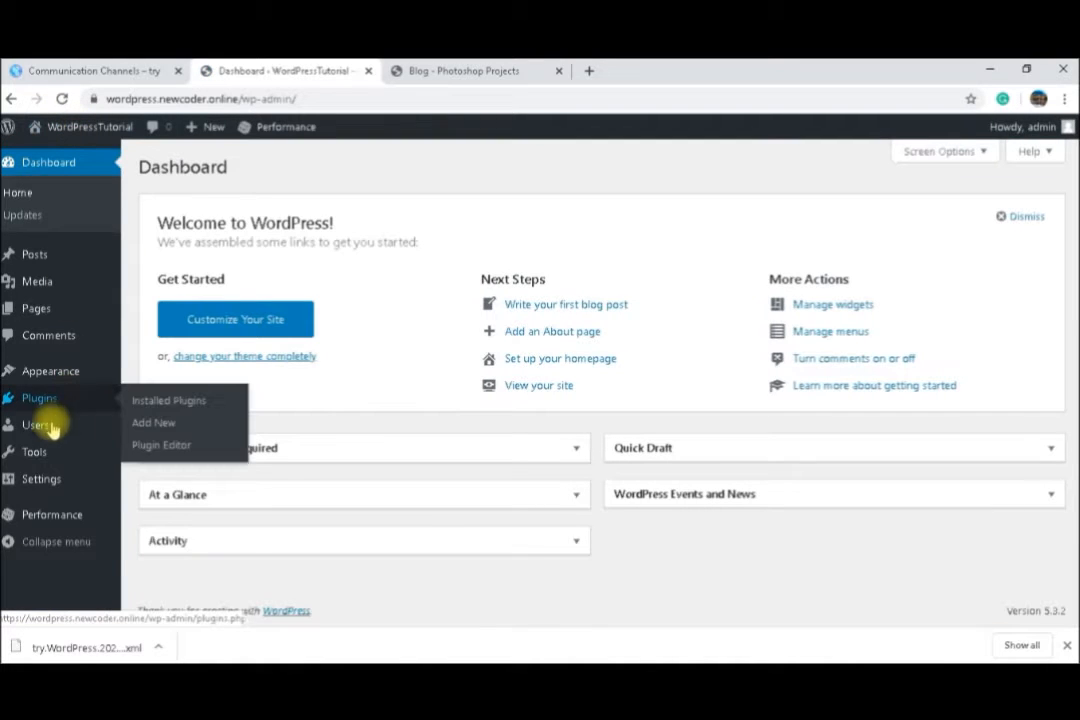
{"action": "mouse_move", "coordinate": [44, 452]}
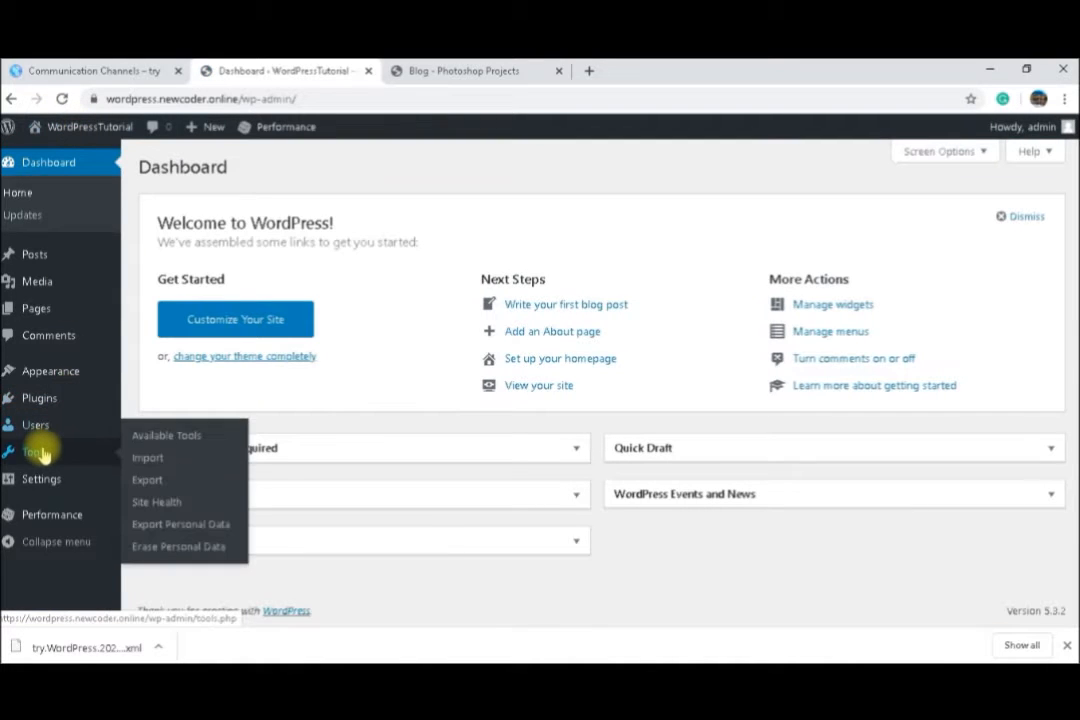
{"action": "left_click", "coordinate": [146, 458]}
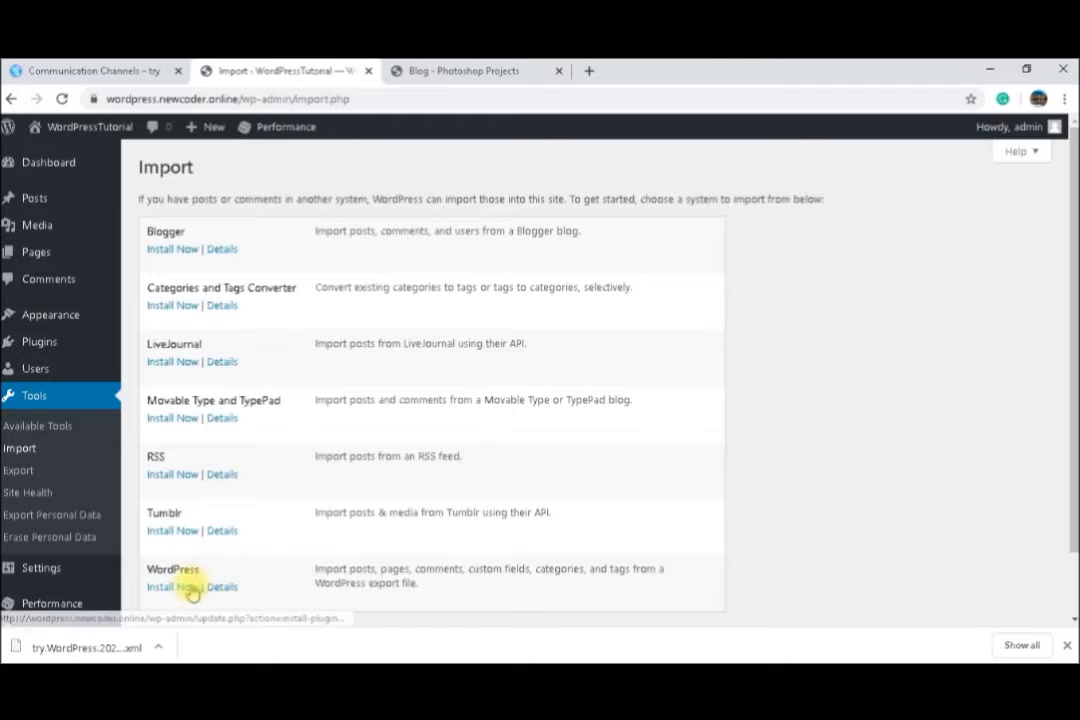
{"action": "left_click", "coordinate": [190, 590]}
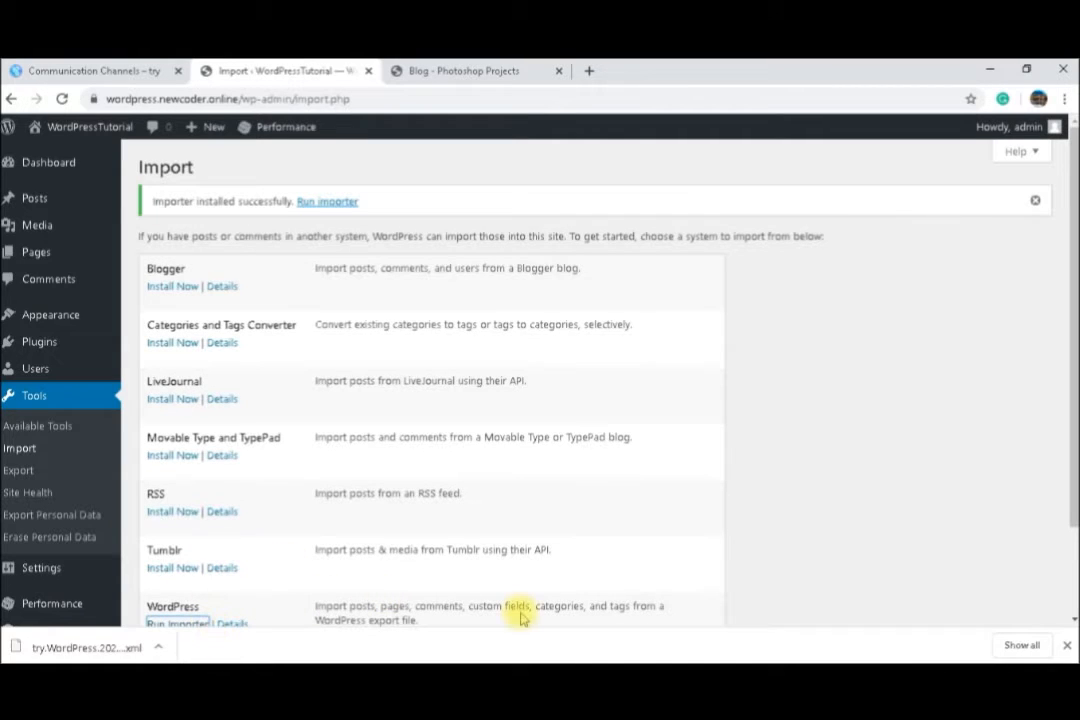
{"action": "left_click", "coordinate": [1066, 645]}
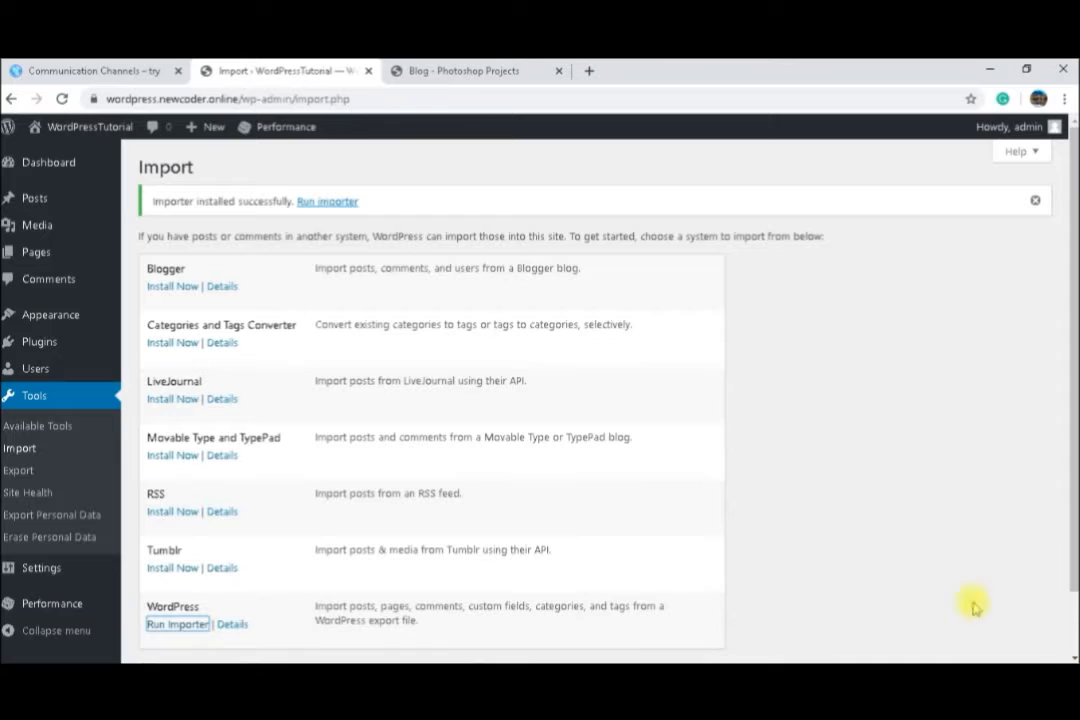
Run the WordPress importer and upload the export file try.WordPress.2020-02-10.xml
{"action": "left_click", "coordinate": [172, 624]}
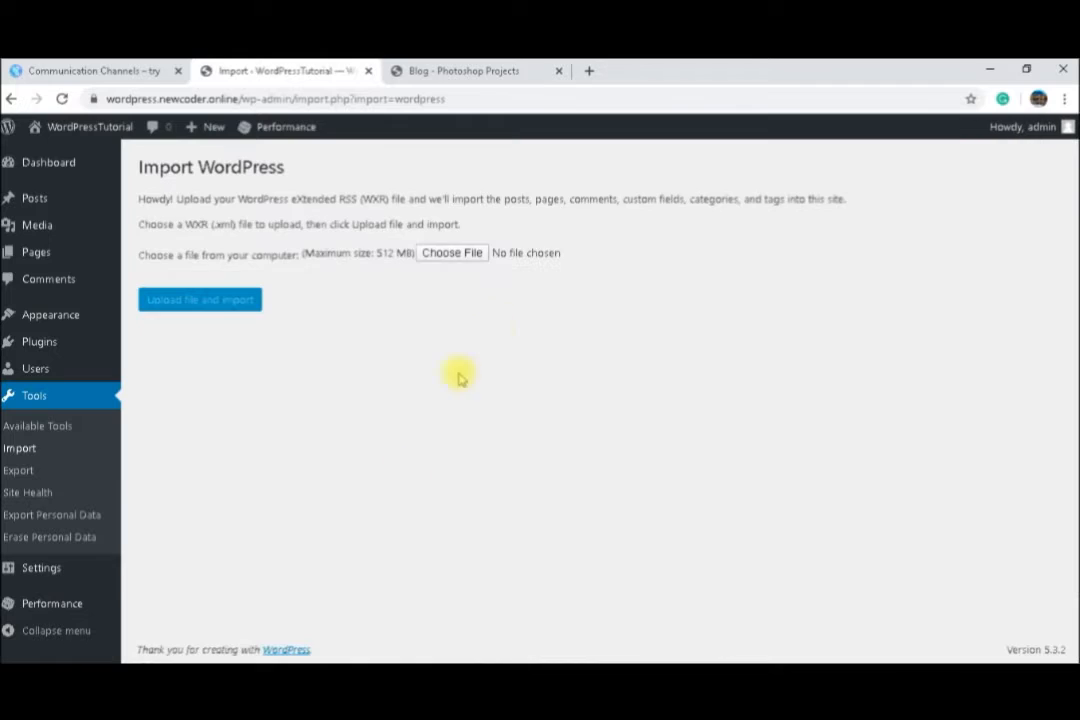
{"action": "left_click", "coordinate": [465, 259]}
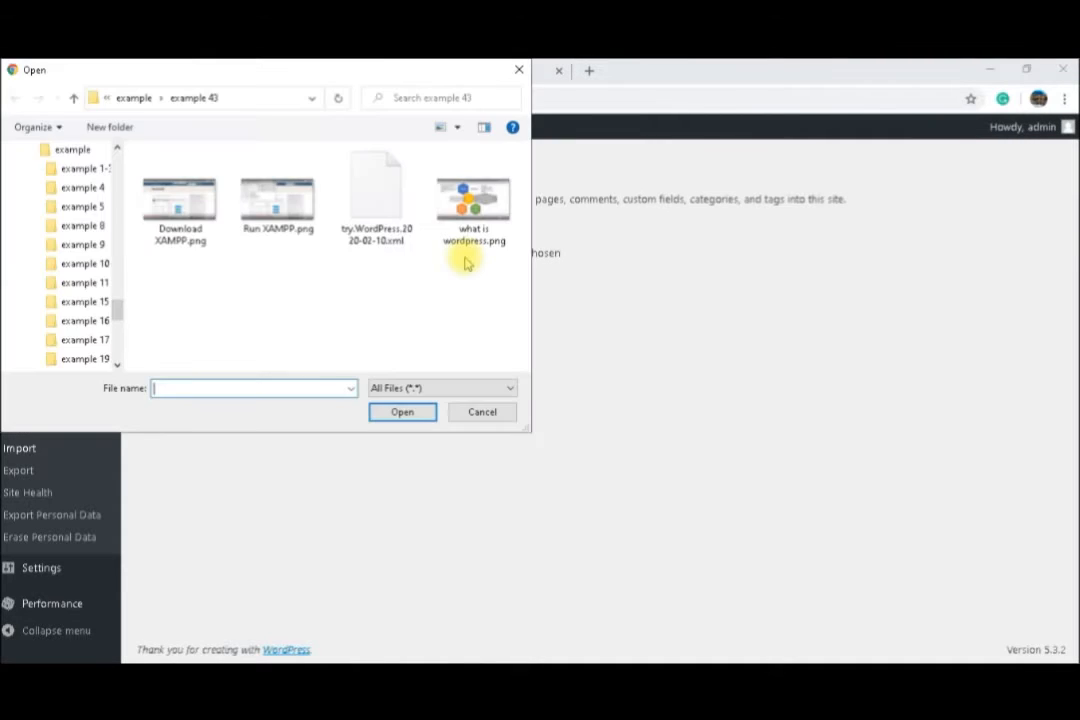
{"action": "double_click", "coordinate": [369, 209]}
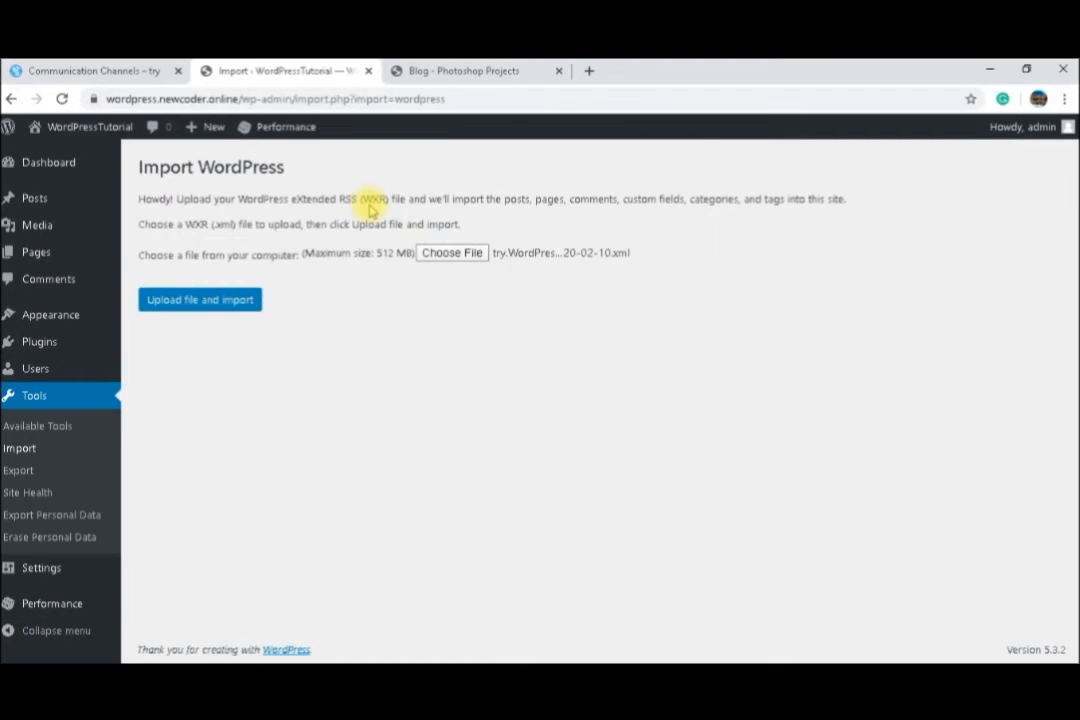
{"action": "left_click", "coordinate": [192, 313]}
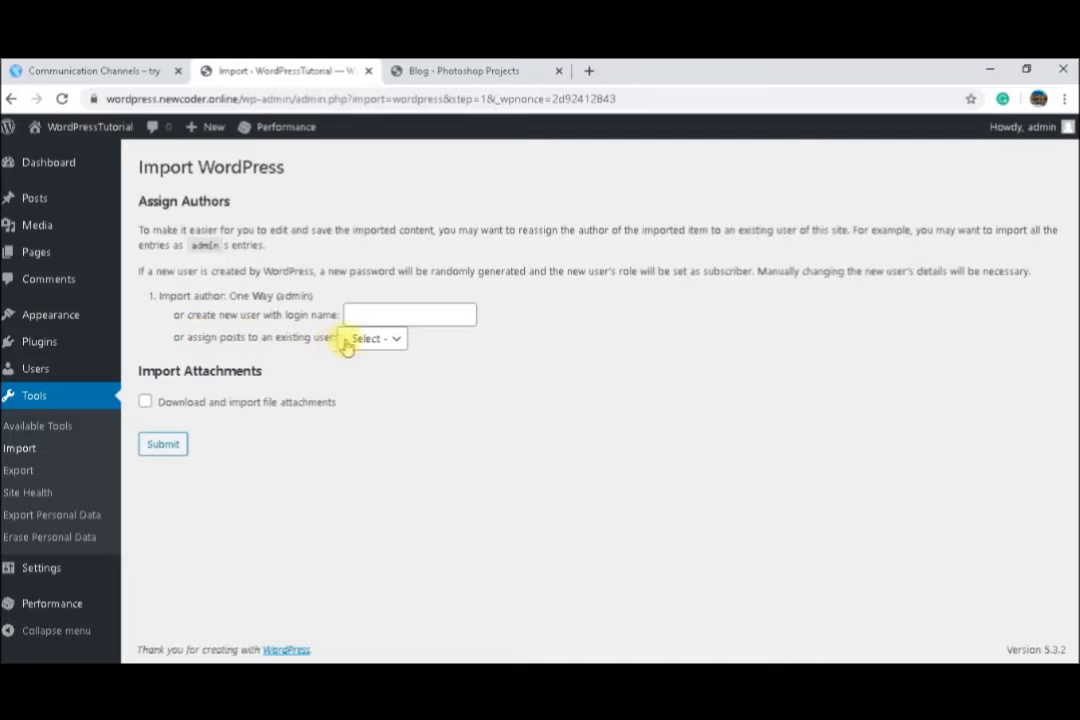
Run the import with a new user with login name "Imported user" as author and file attachments included
{"action": "left_click", "coordinate": [396, 339]}
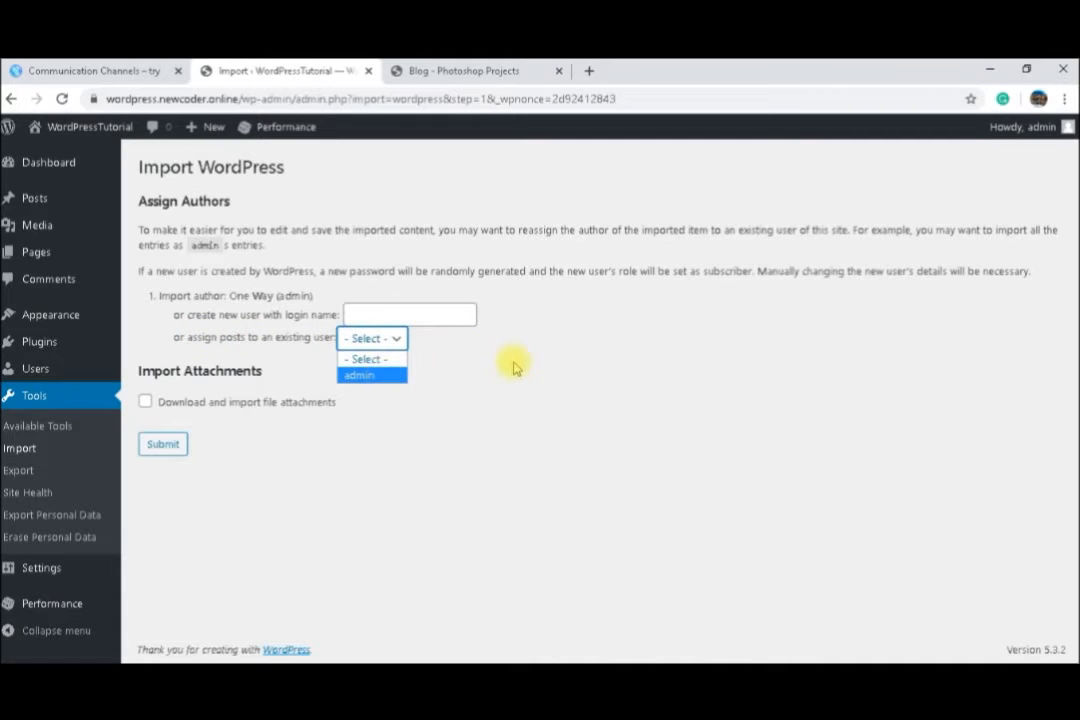
{"action": "left_click", "coordinate": [505, 362]}
{"action": "left_click", "coordinate": [428, 316]}
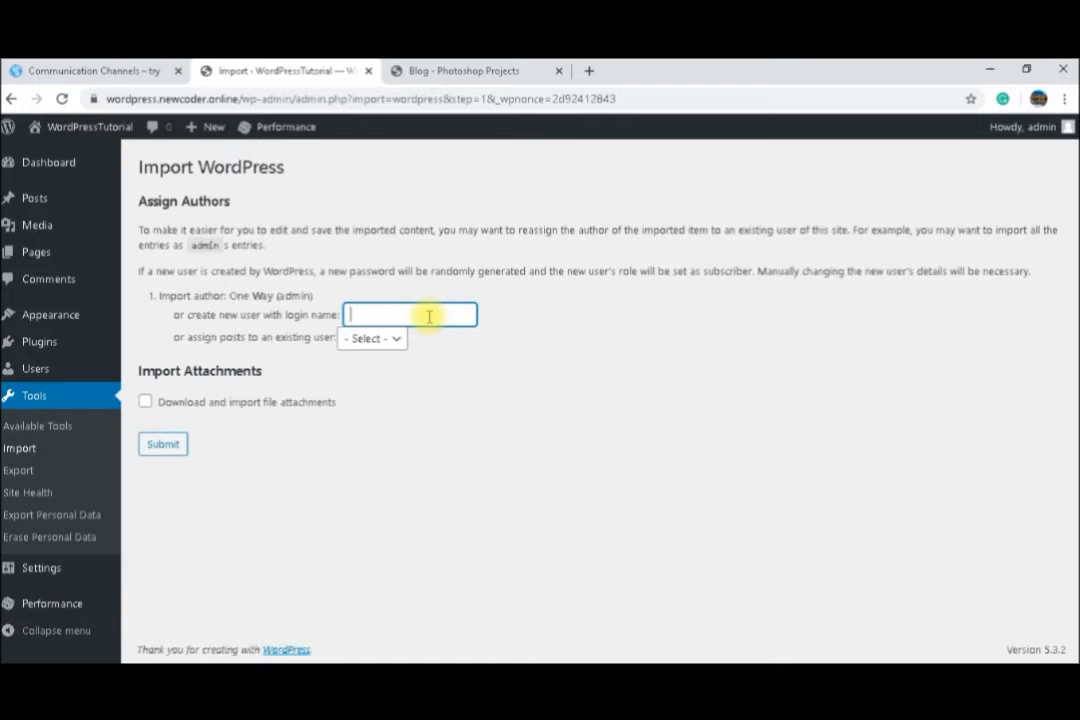
{"action": "type", "text": "I"}
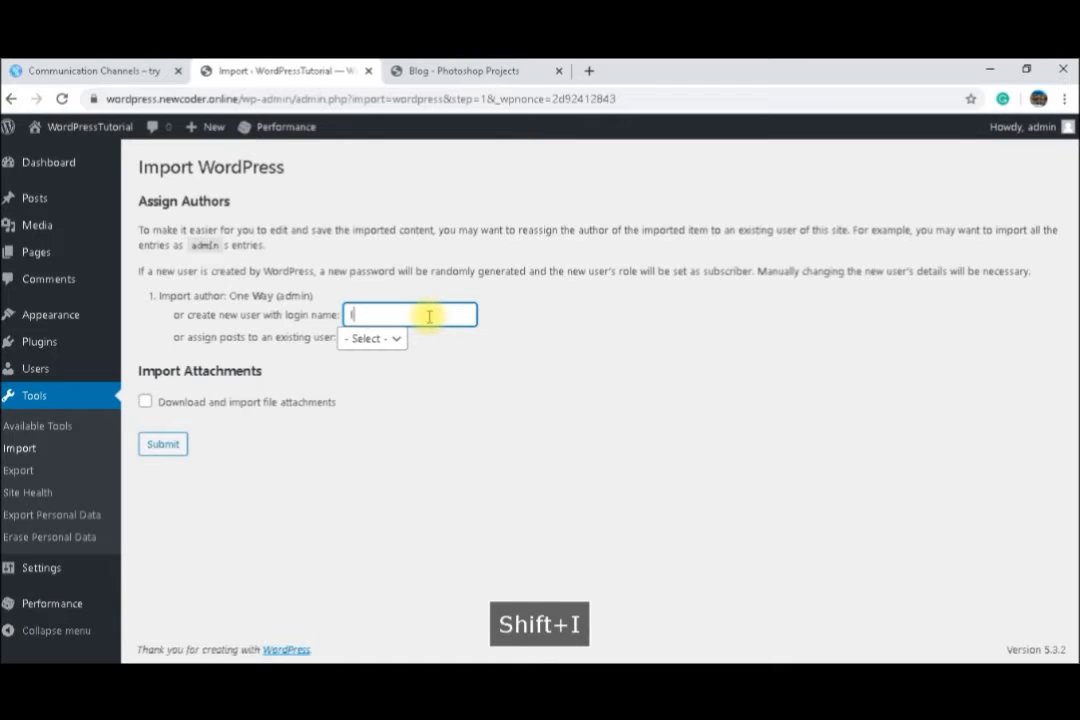
{"action": "type", "text": "mported user"}
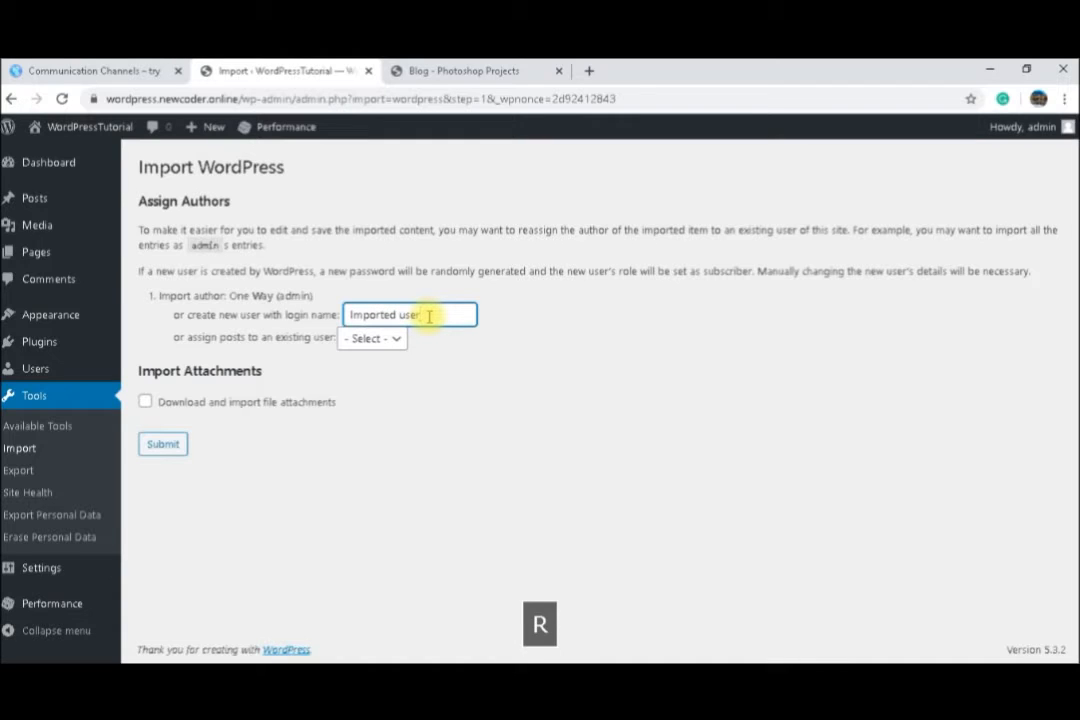
{"action": "left_click", "coordinate": [146, 402]}
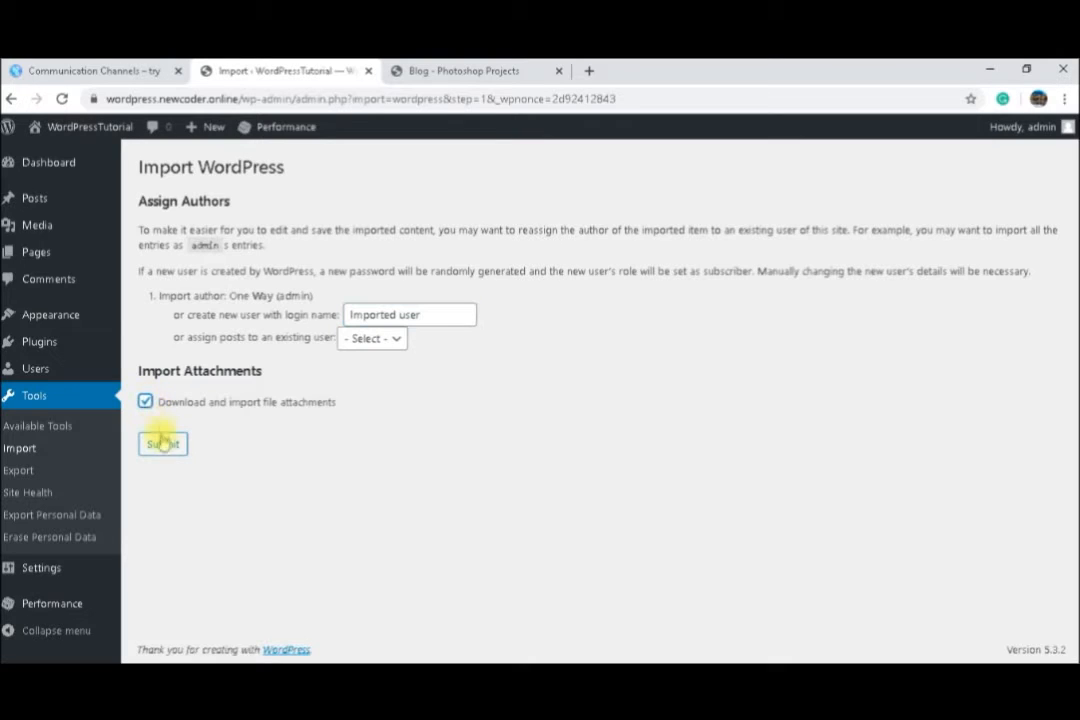
{"action": "left_click", "coordinate": [163, 446]}
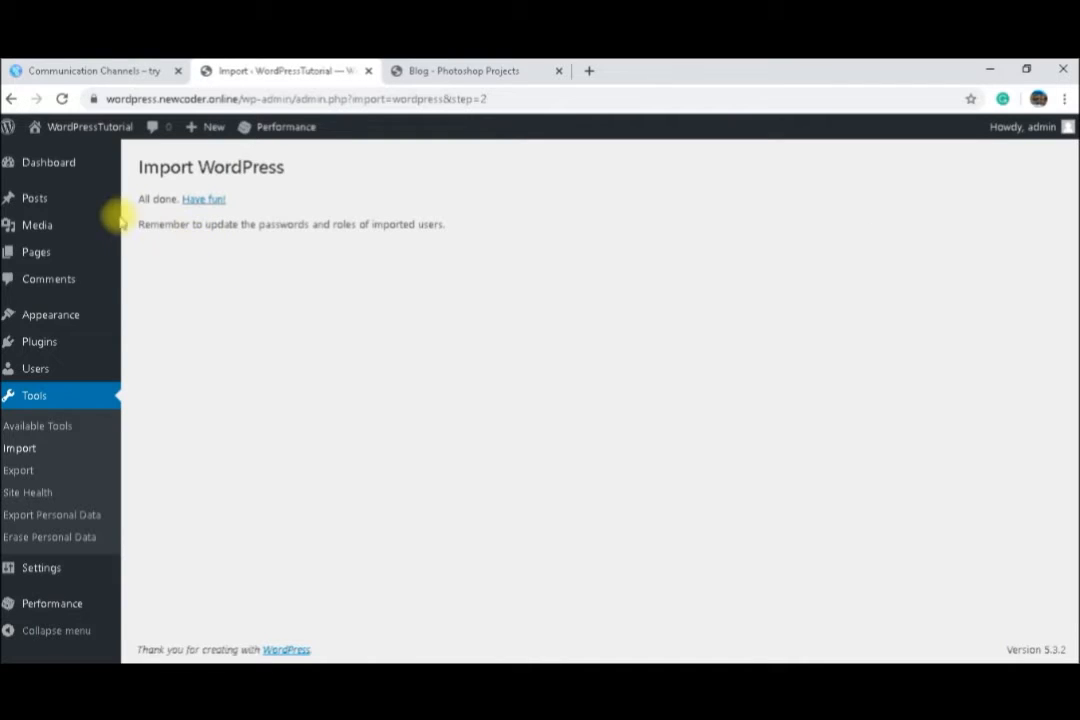
Check the imported Communication Channels post in the posts list and on the WordPressTutorial site's front page
{"action": "mouse_move", "coordinate": [84, 203]}
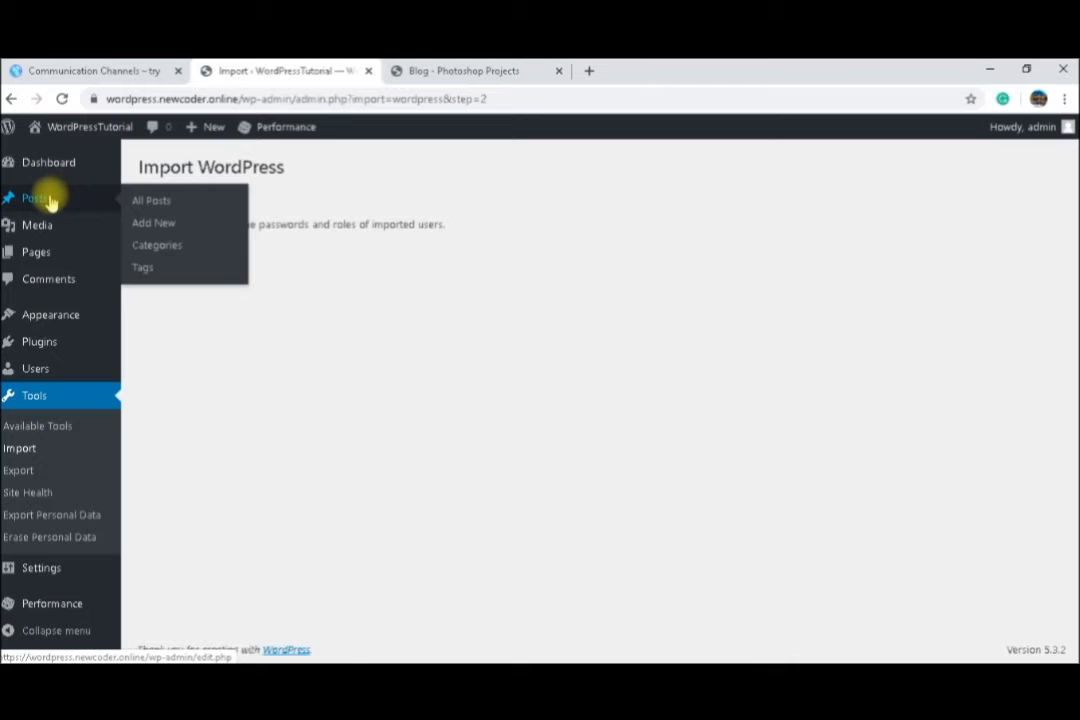
{"action": "left_click", "coordinate": [50, 203]}
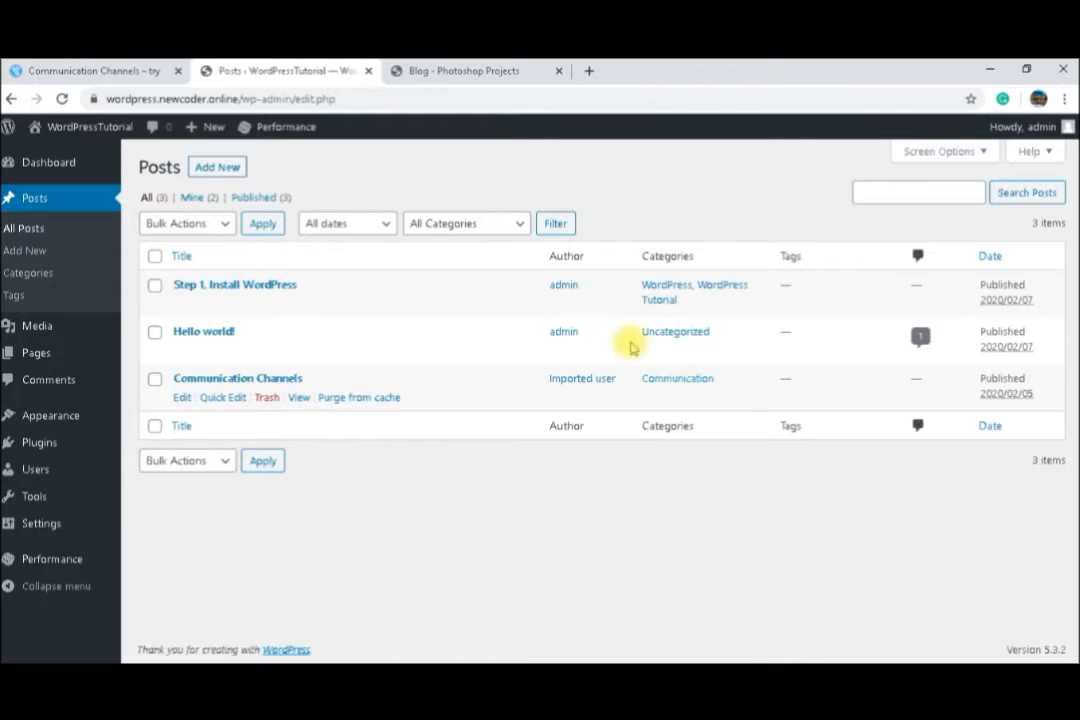
{"action": "left_click", "coordinate": [99, 128]}
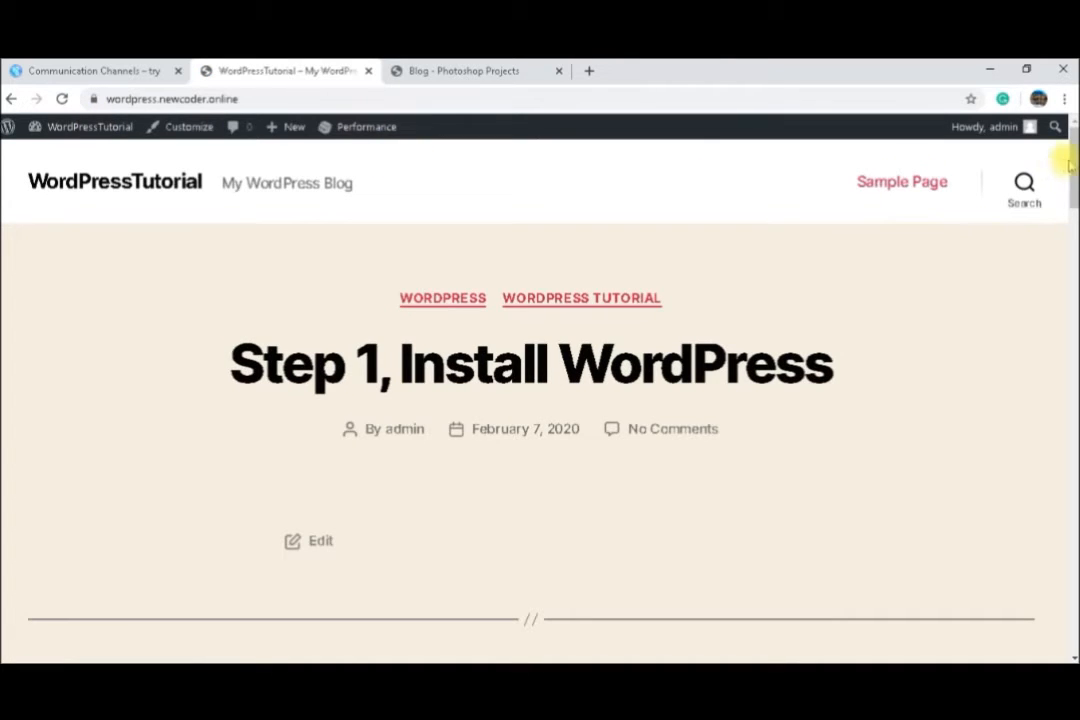
{"action": "left_click_drag", "start_coordinate": [1070, 182], "coordinate": [1070, 289]}
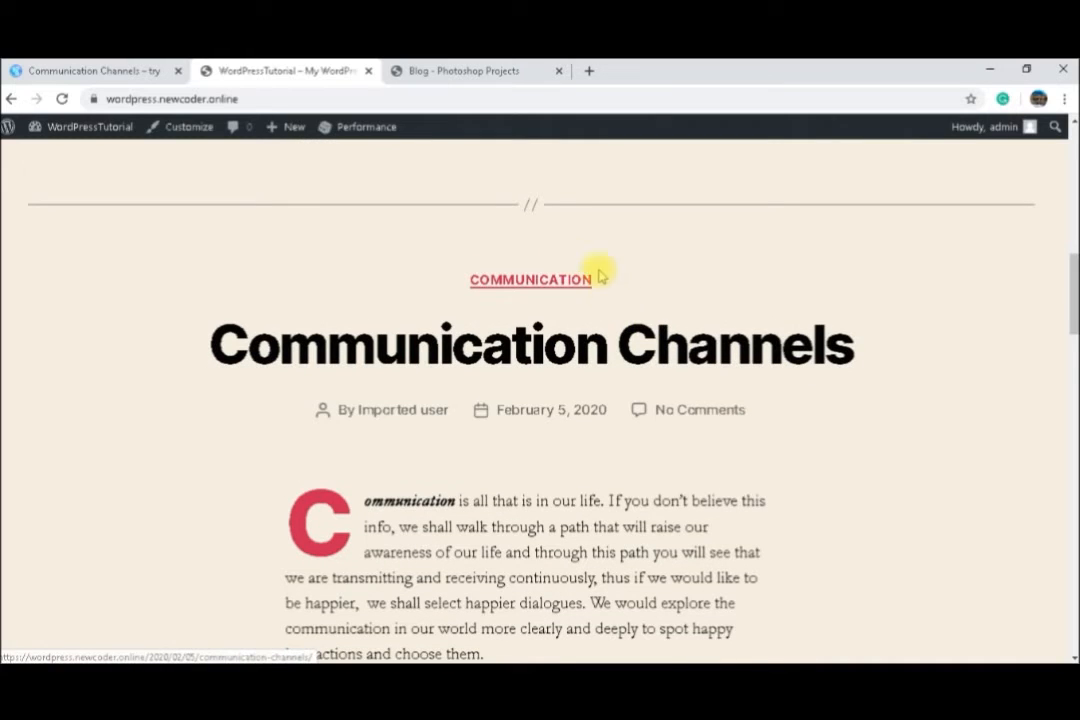
Open the imported Communication Channels post on the WordPressTutorial site and look through its text and images
{"action": "left_click", "coordinate": [625, 345]}
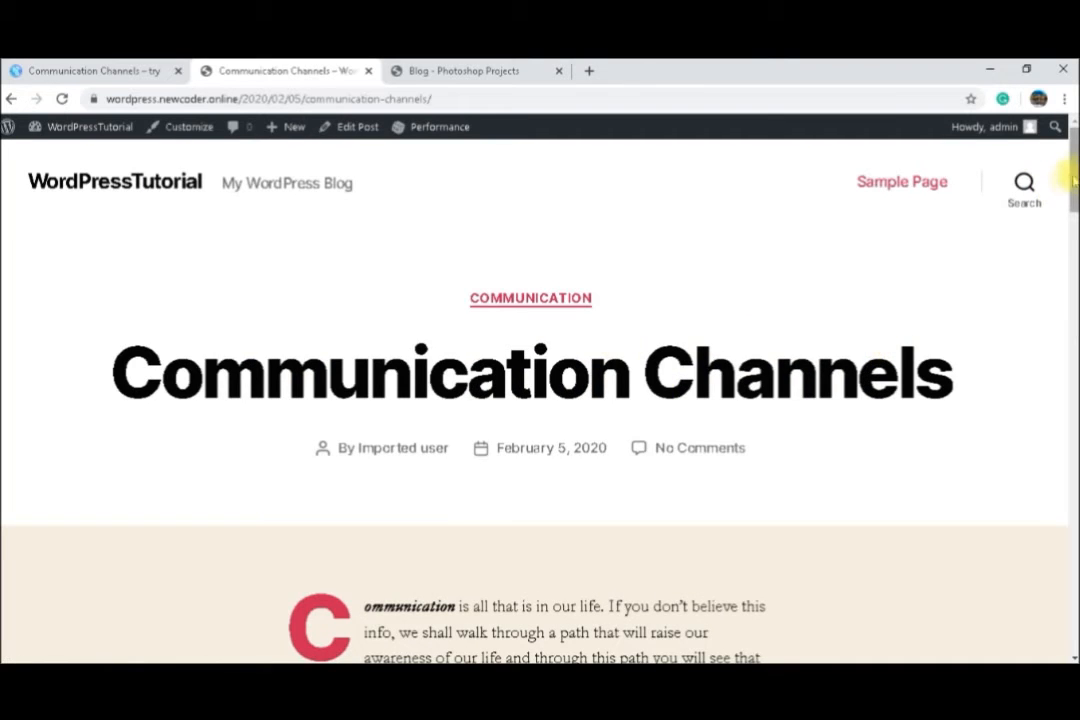
{"action": "left_click_drag", "start_coordinate": [1074, 173], "coordinate": [1074, 249]}
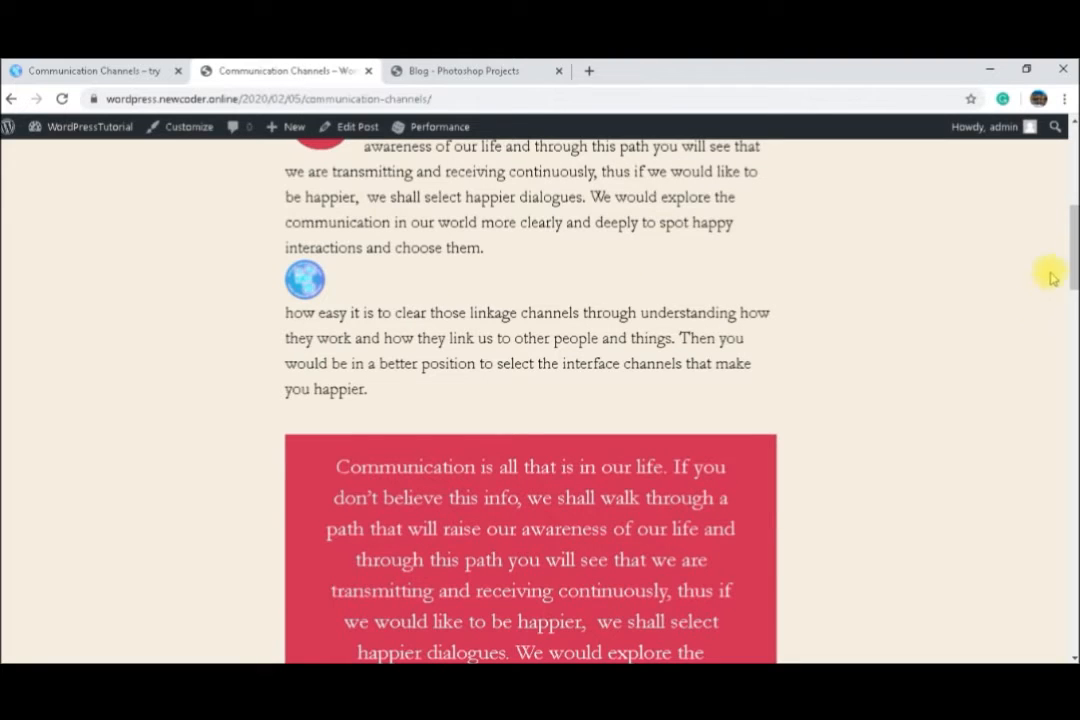
{"action": "left_click_drag", "start_coordinate": [1073, 229], "coordinate": [1072, 372]}
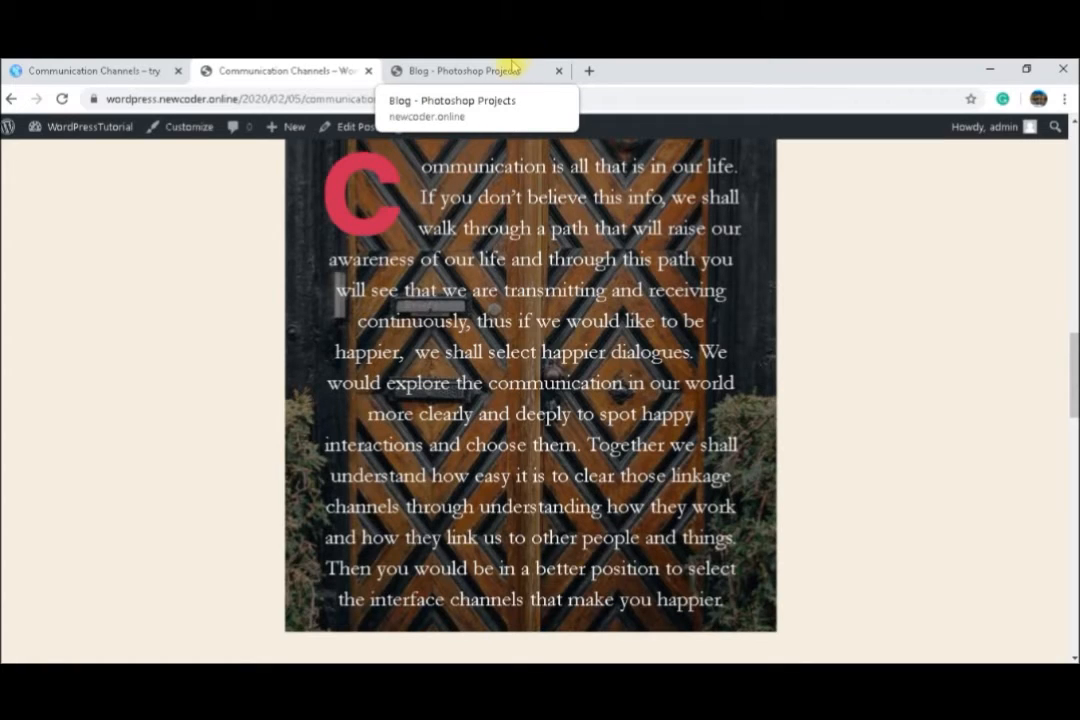
Export the Youtube guides category posts from the Photoshop Projects site and save the file as photoshopprojects.WordPress.2020-02-10.xml in the example 43 folder
{"action": "left_click", "coordinate": [495, 70]}
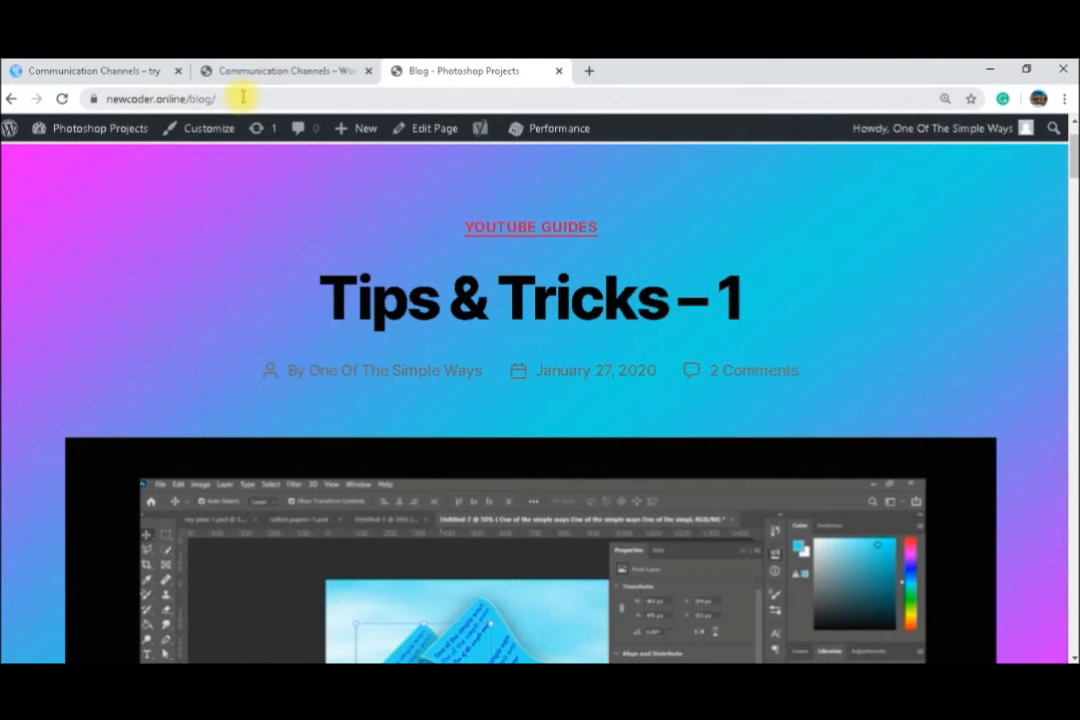
{"action": "mouse_move", "coordinate": [67, 134]}
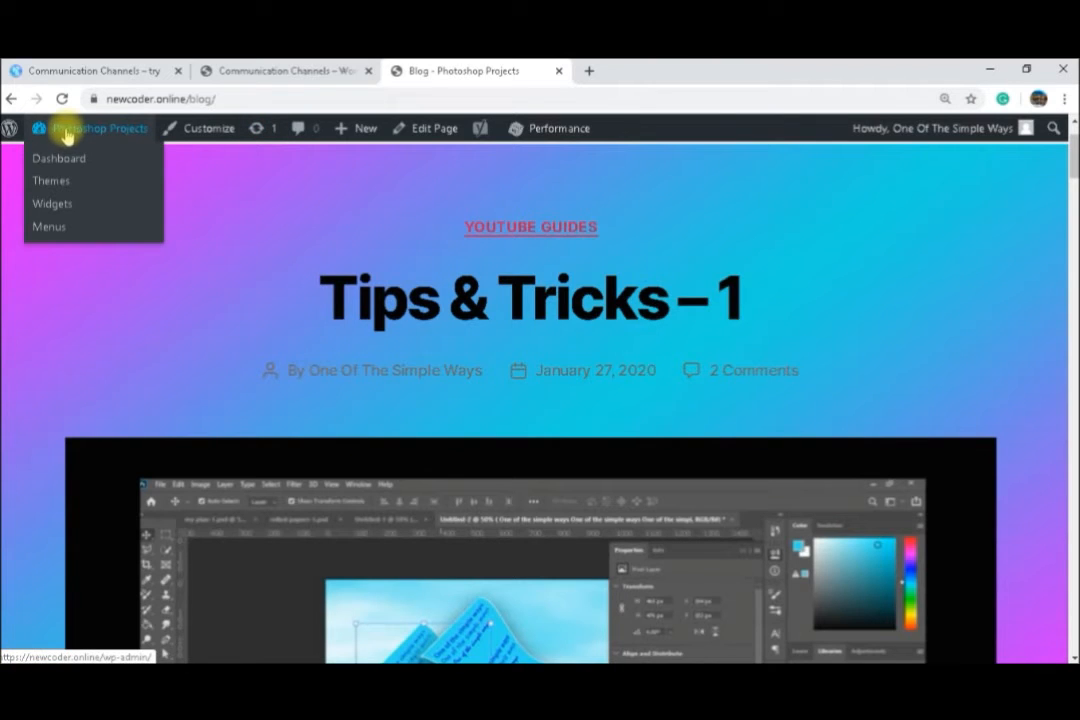
{"action": "left_click", "coordinate": [57, 158]}
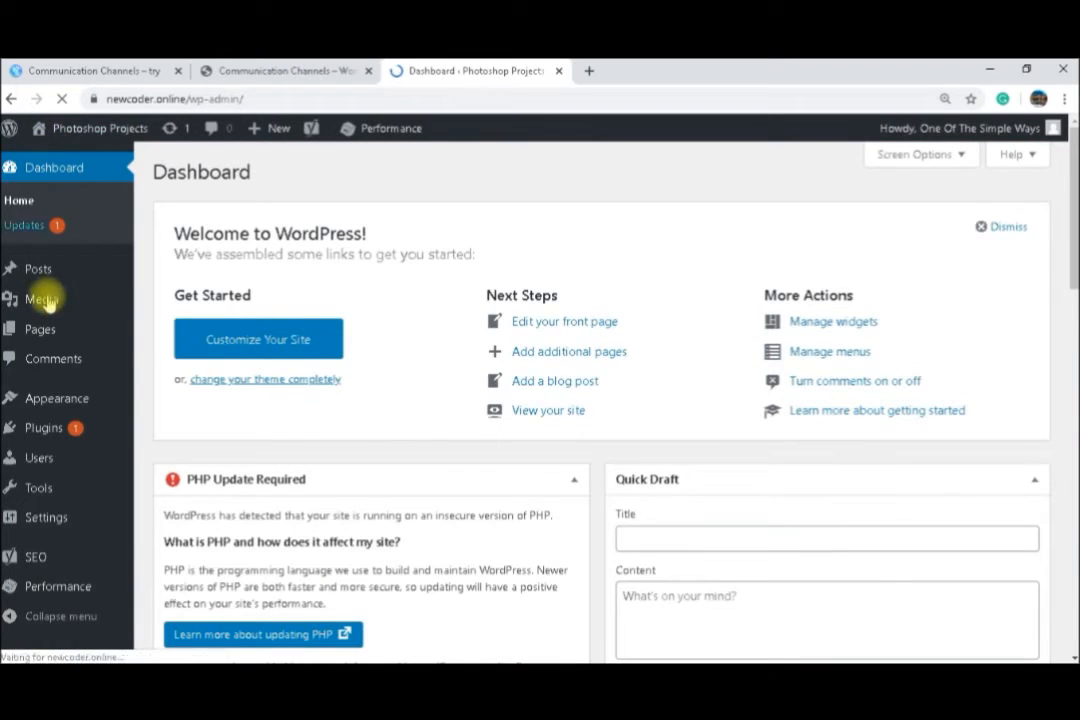
{"action": "mouse_move", "coordinate": [45, 512]}
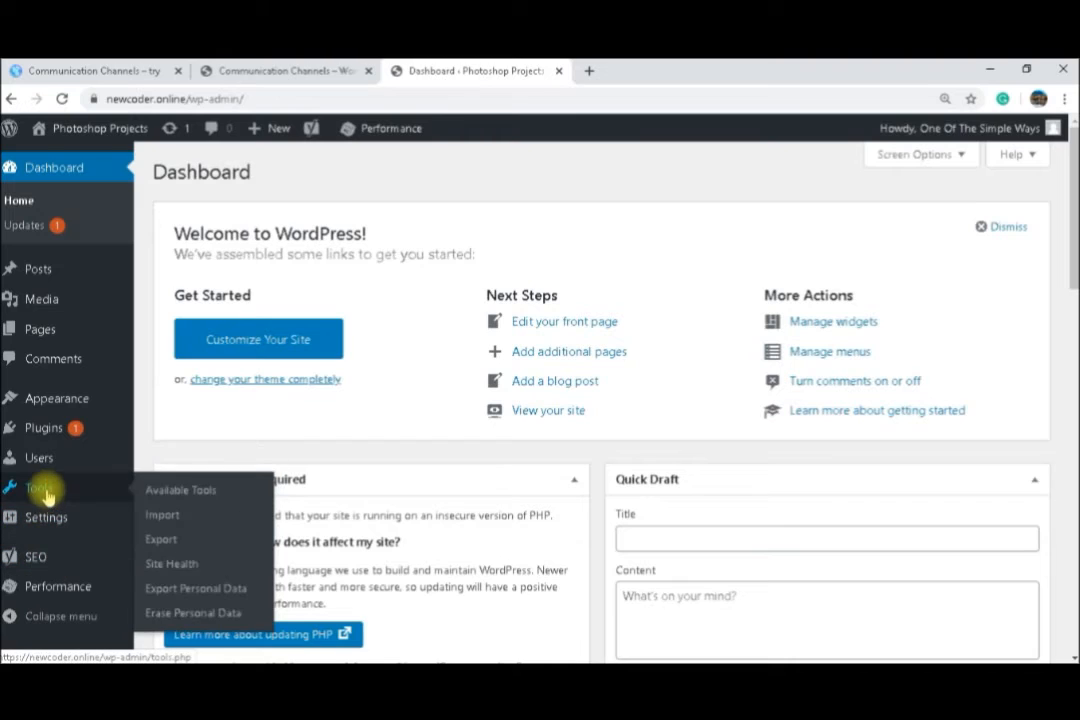
{"action": "left_click", "coordinate": [165, 539]}
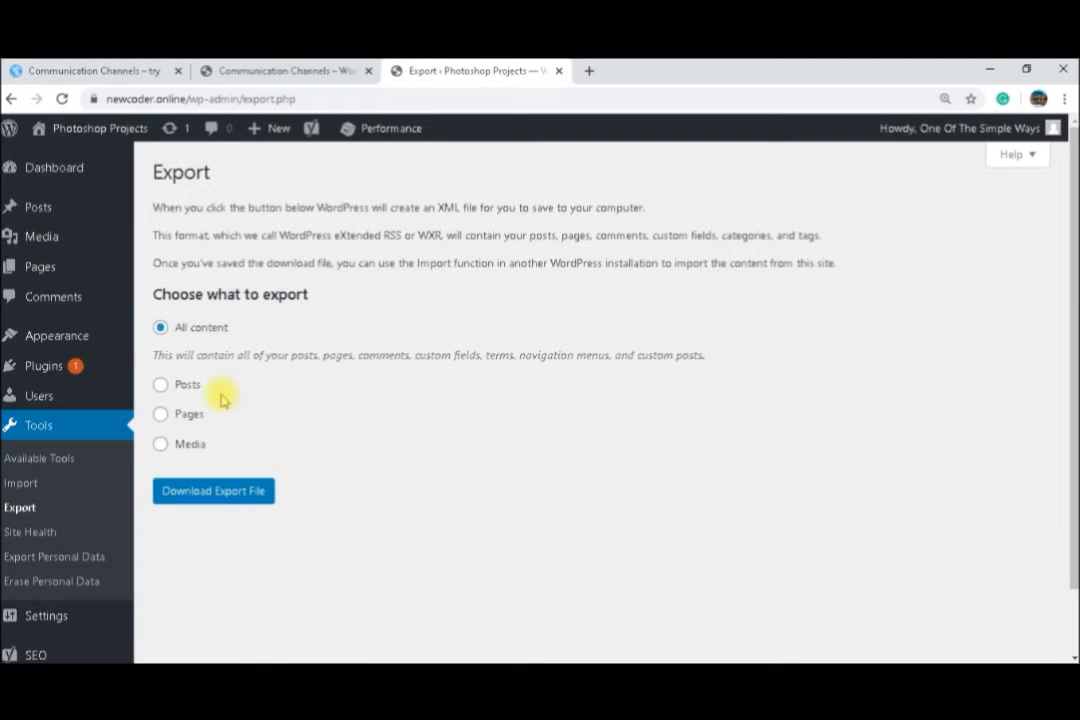
{"action": "left_click", "coordinate": [161, 385]}
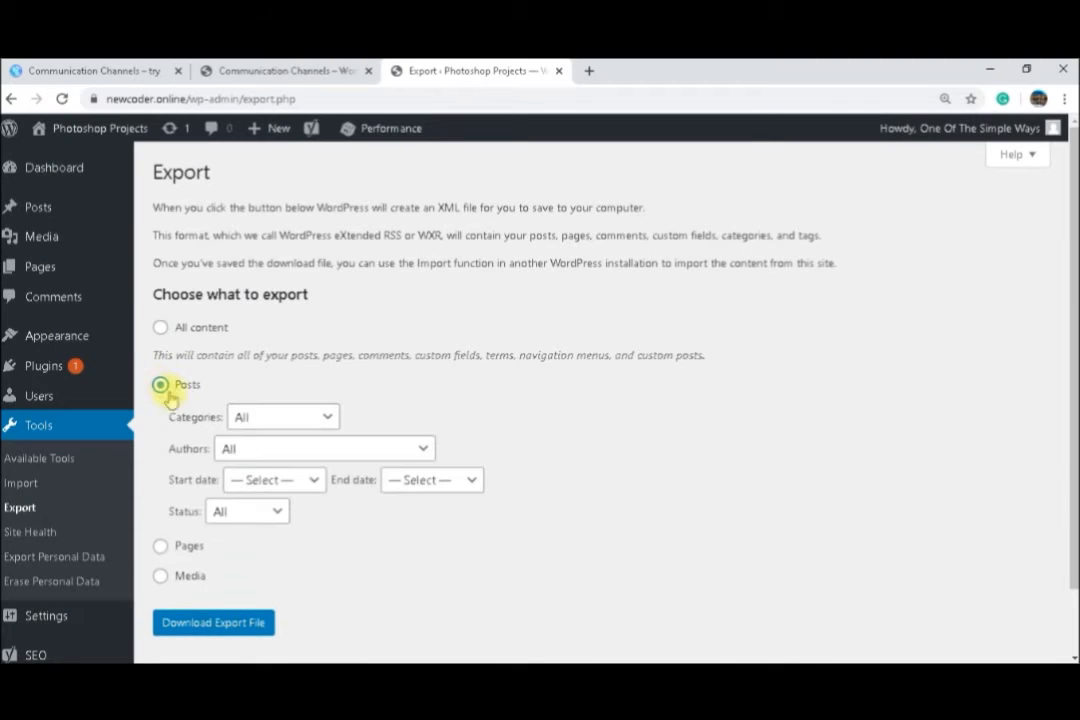
{"action": "left_click", "coordinate": [247, 418]}
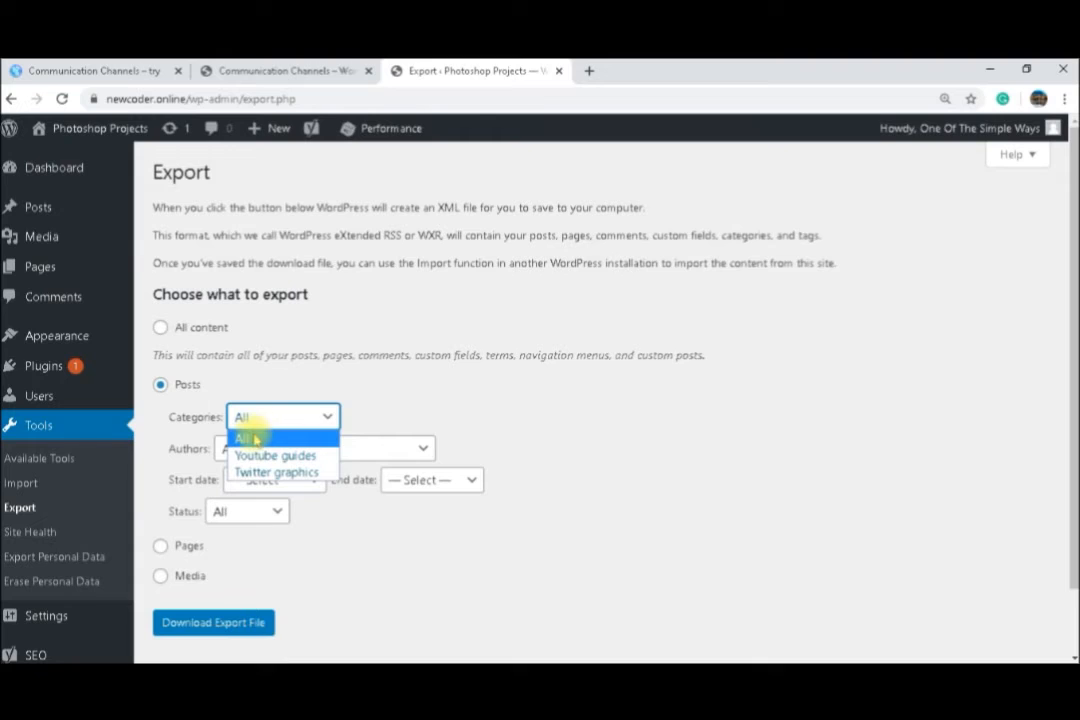
{"action": "left_click", "coordinate": [258, 459]}
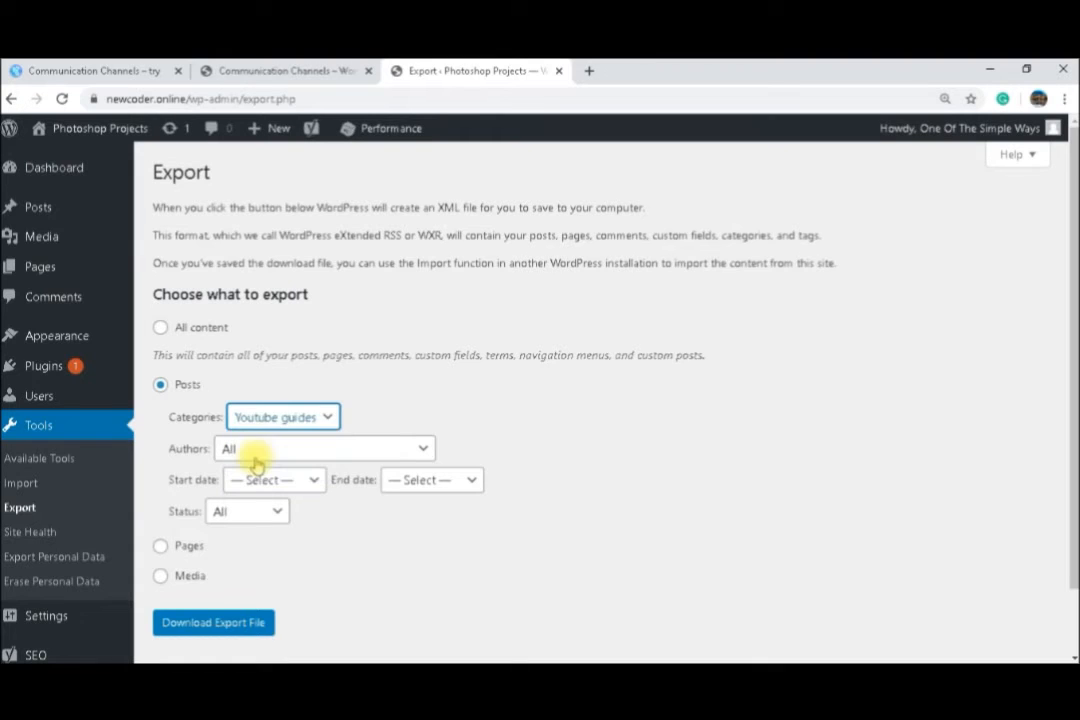
{"action": "left_click", "coordinate": [232, 623]}
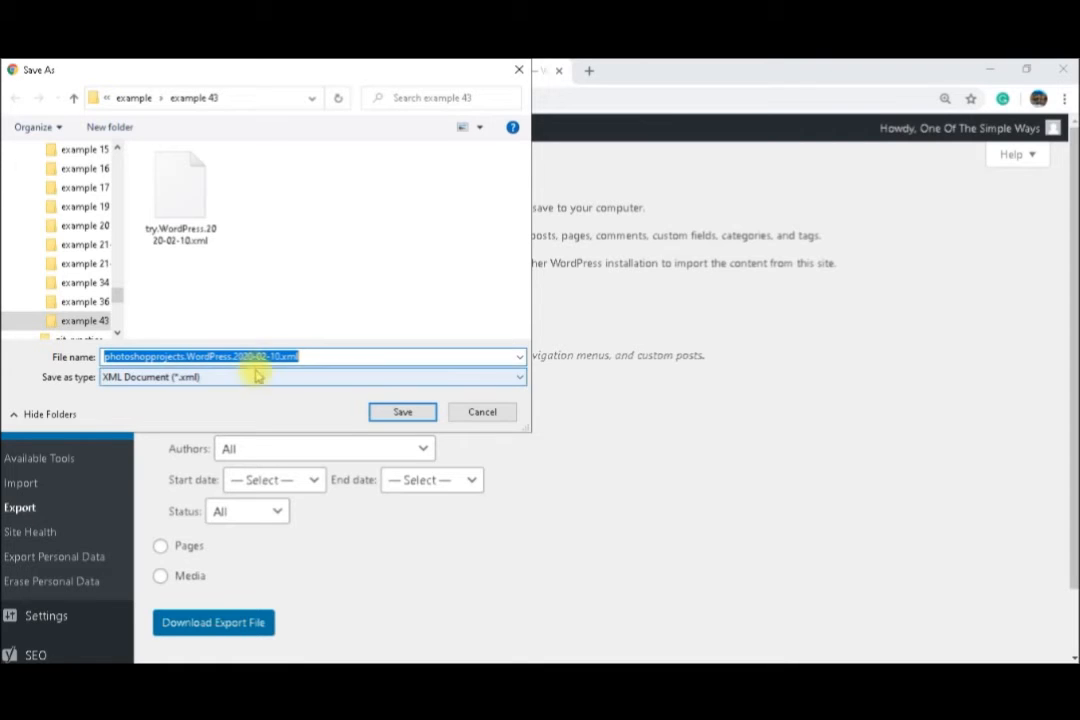
{"action": "left_click", "coordinate": [393, 414]}
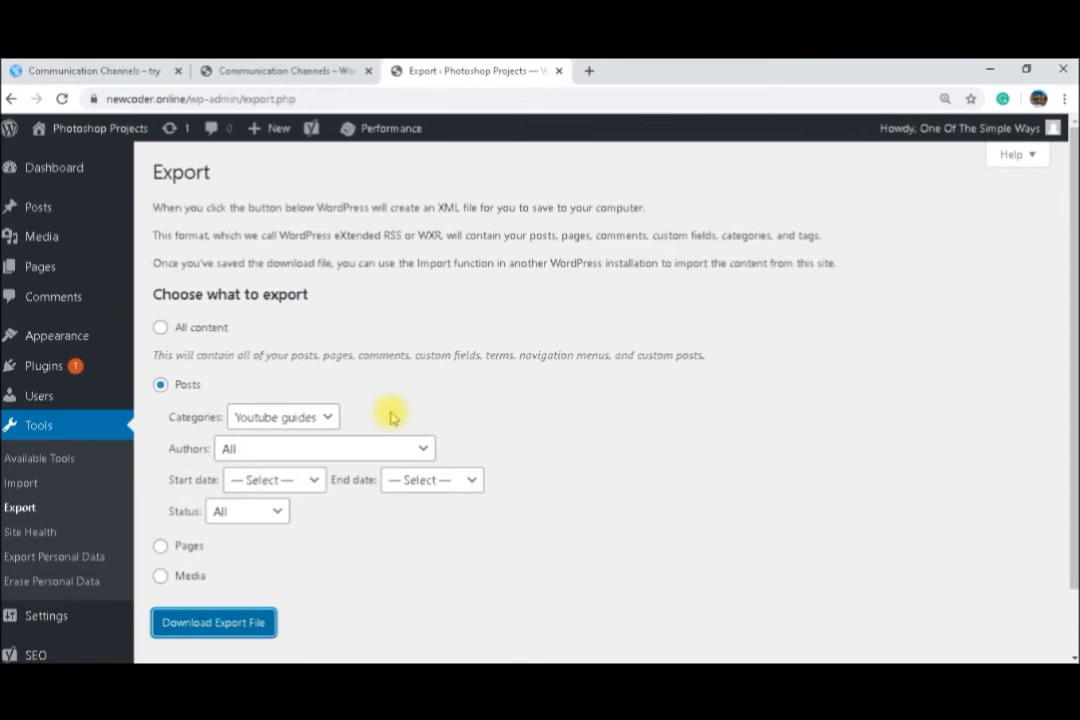
Run the WordPress importer on the WordPressTutorial site and upload the export file photoshopprojects.WordPress.2020-02-10.xml
{"action": "left_click", "coordinate": [281, 71]}
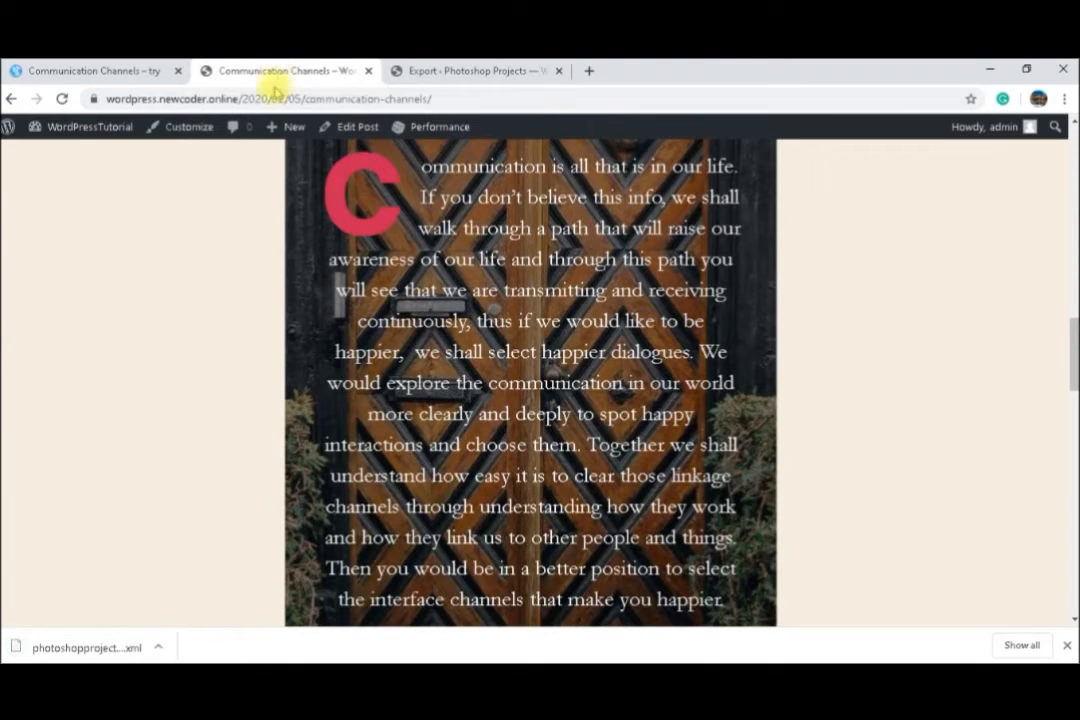
{"action": "left_click", "coordinate": [86, 128]}
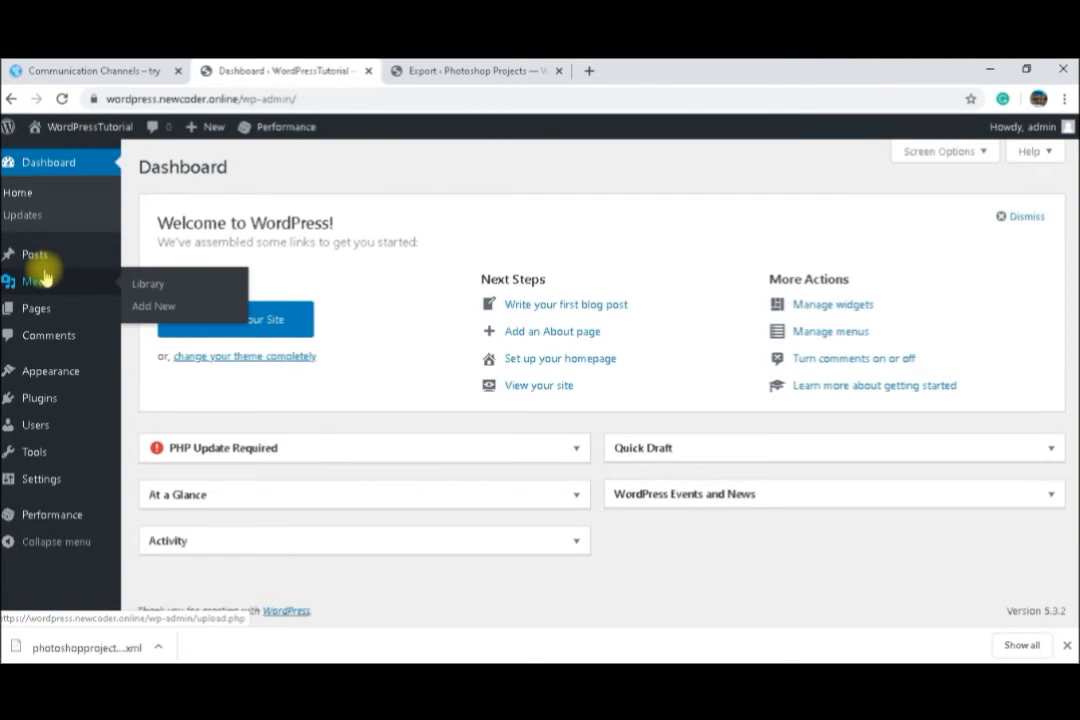
{"action": "mouse_move", "coordinate": [50, 452]}
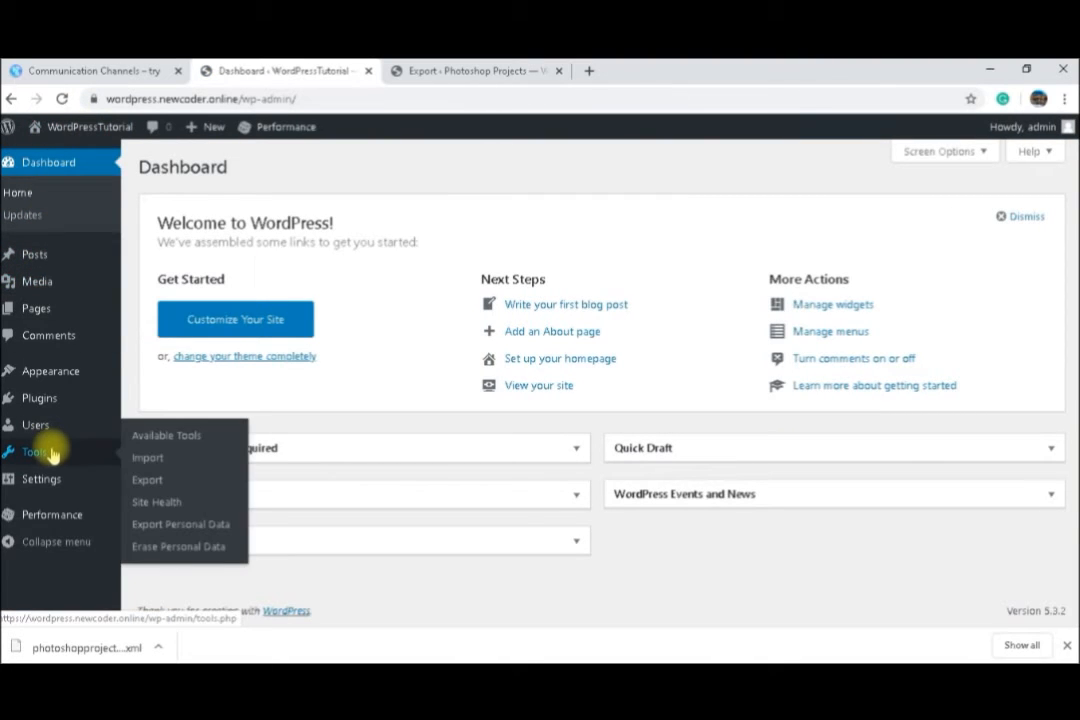
{"action": "left_click", "coordinate": [150, 458]}
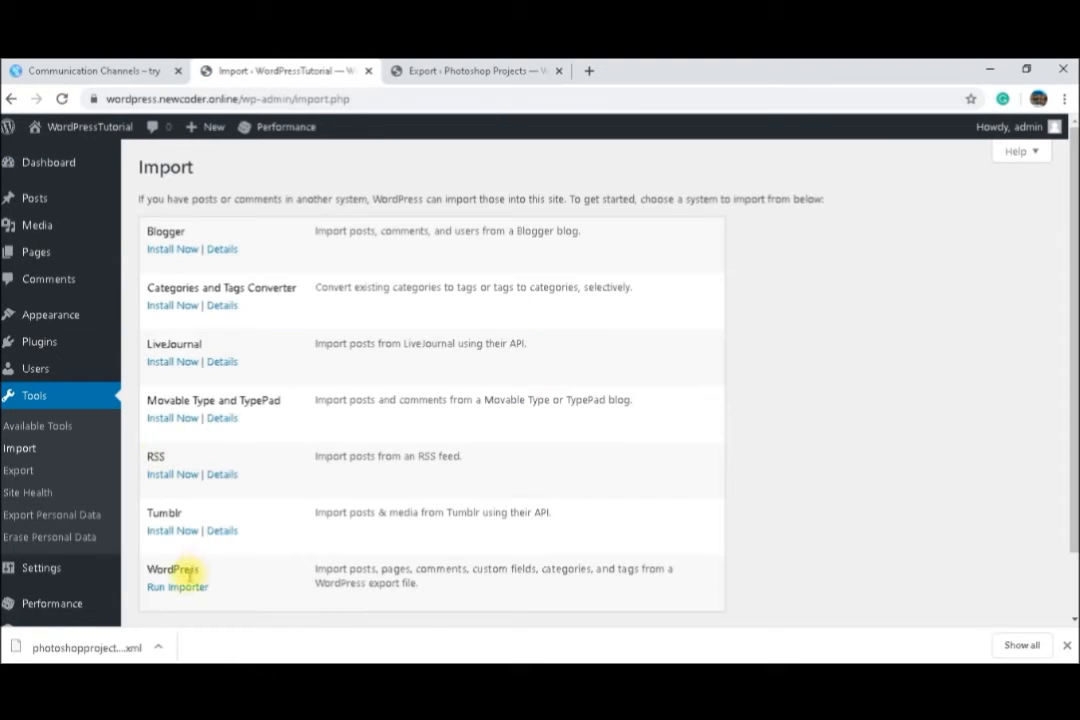
{"action": "left_click", "coordinate": [186, 589]}
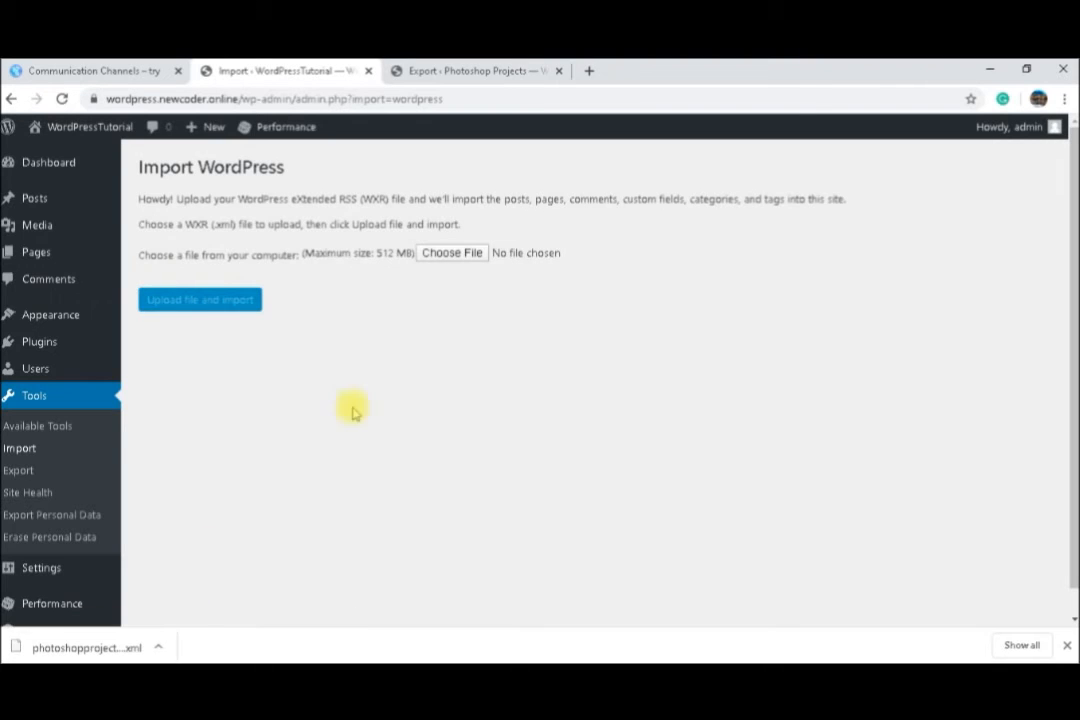
{"action": "left_click", "coordinate": [463, 256]}
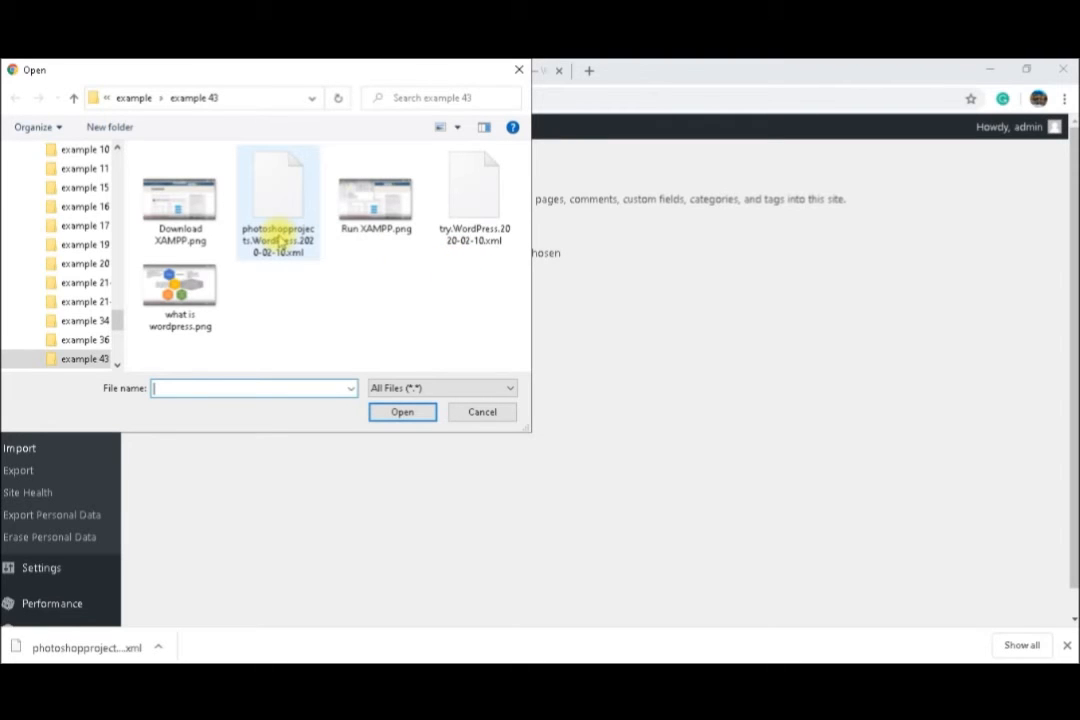
{"action": "left_click", "coordinate": [280, 251]}
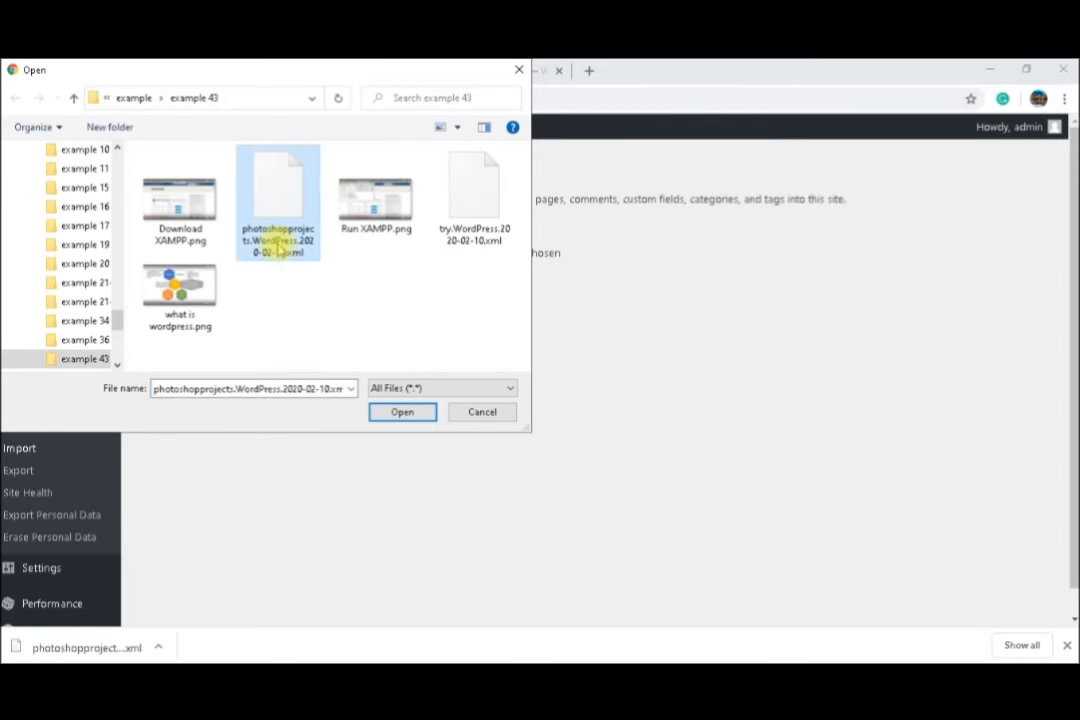
{"action": "left_click", "coordinate": [386, 413]}
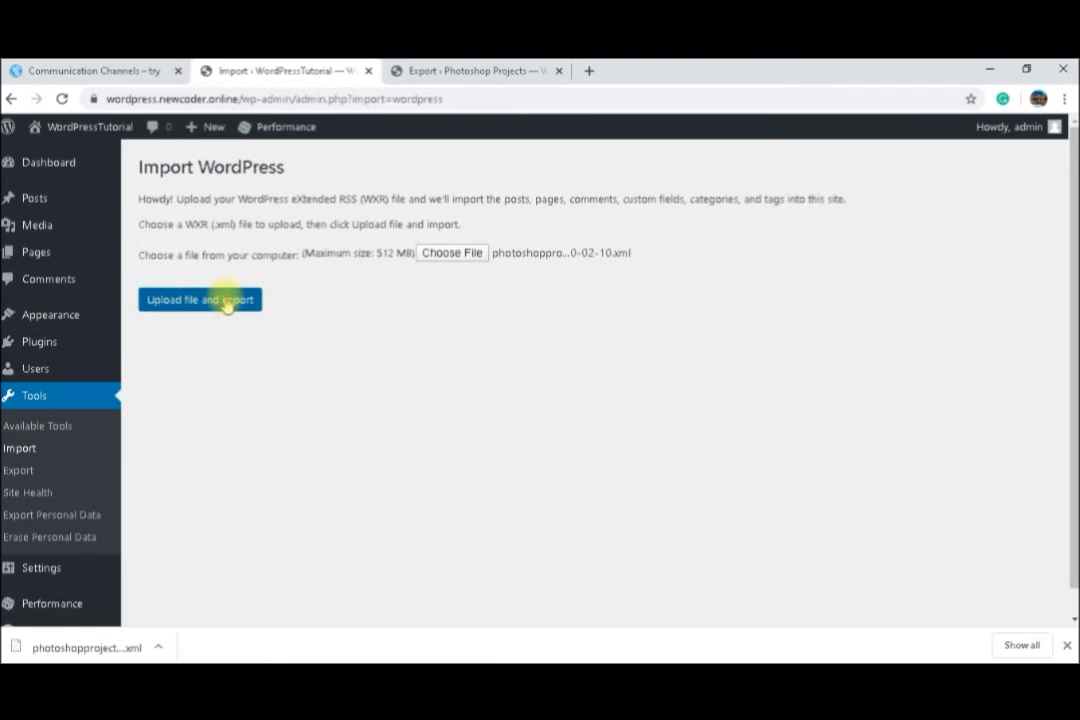
{"action": "left_click", "coordinate": [227, 302]}
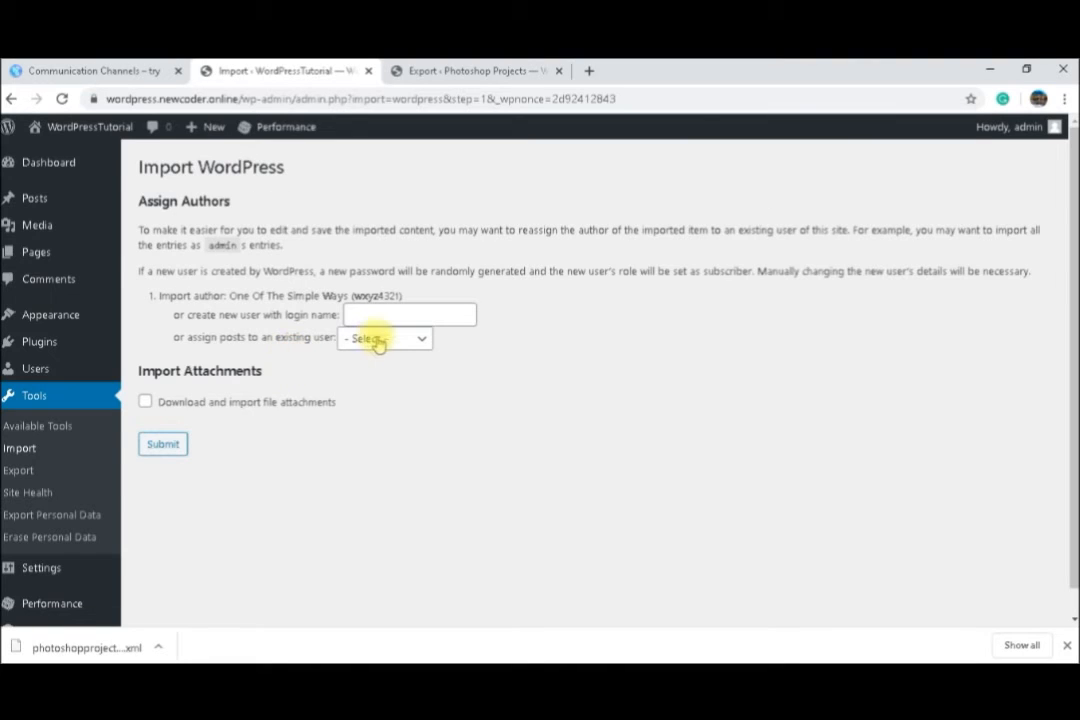
Assign the imported posts to a new user with login name "Import use 2" and include file attachments
{"action": "left_click", "coordinate": [444, 315]}
{"action": "type", "text": "I"}
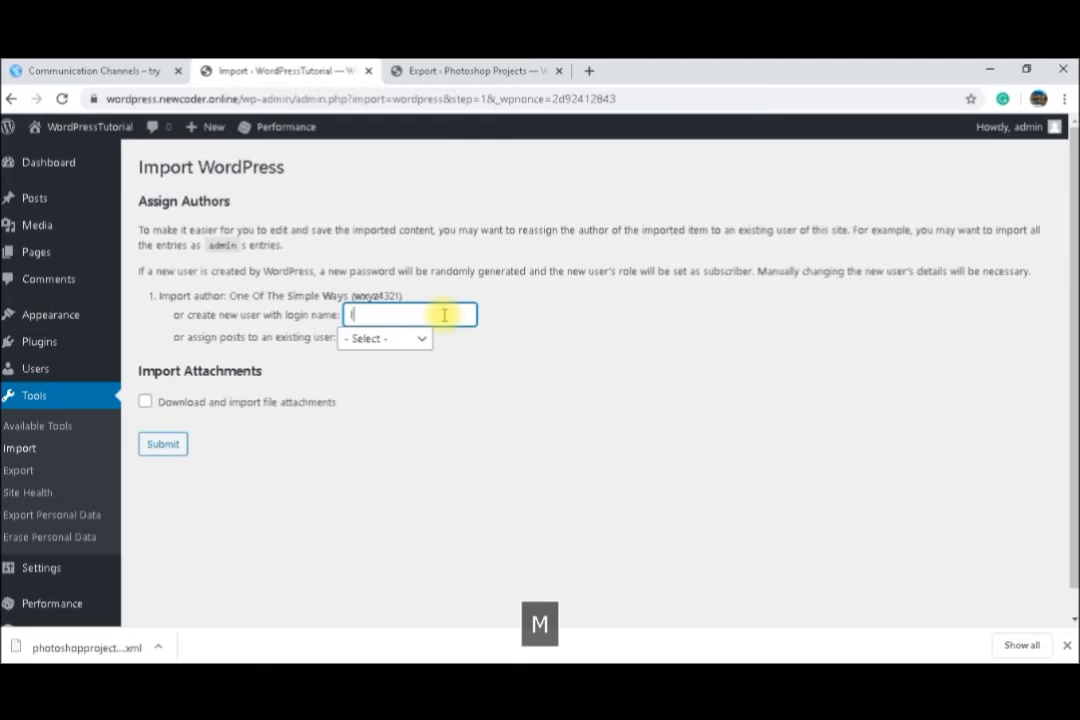
{"action": "type", "text": "mport use 2"}
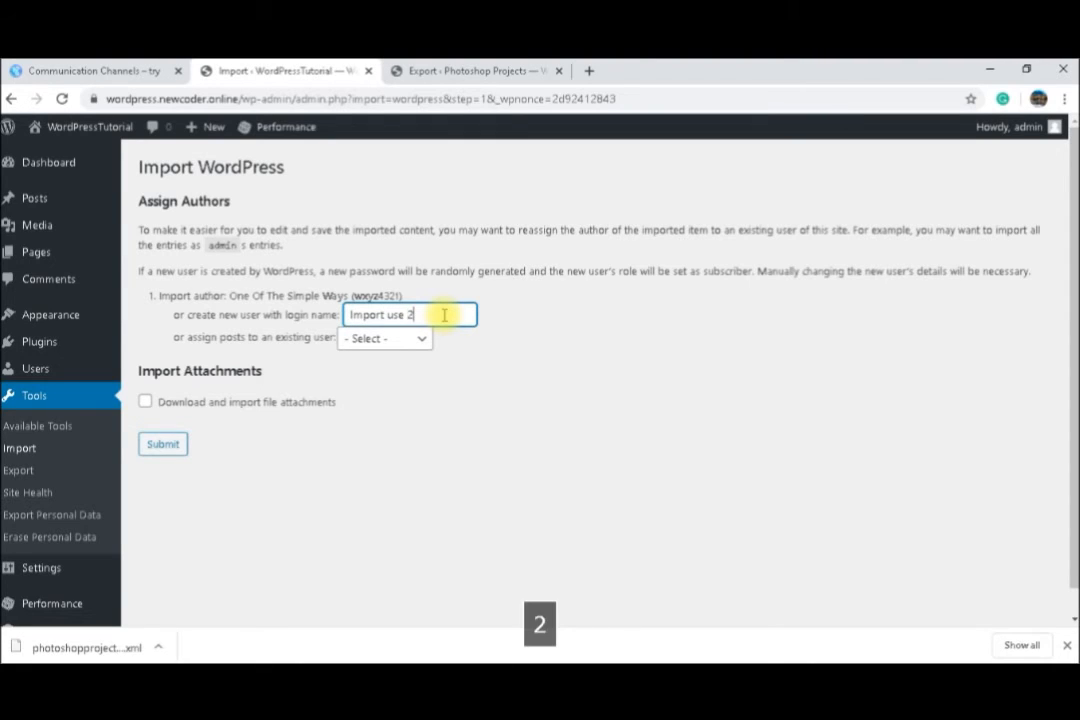
{"action": "left_click", "coordinate": [146, 402]}
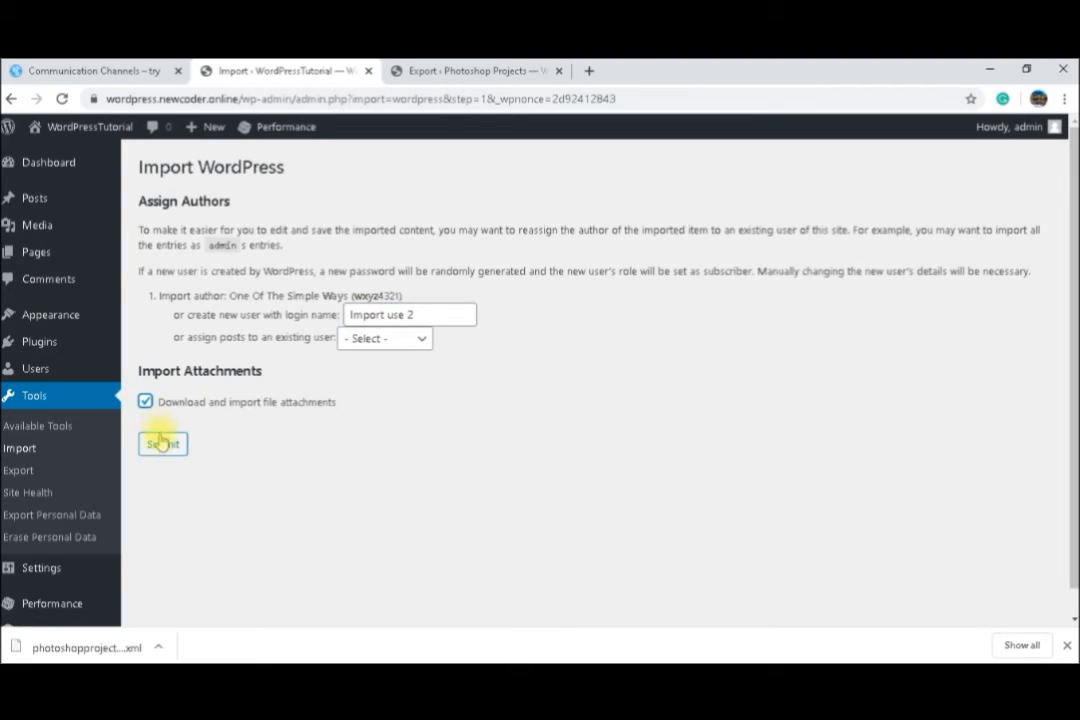
Examine the original Tips & Tricks – 1 post on the Photoshop Projects blog, briefly playing and pausing its embedded video
{"action": "left_click", "coordinate": [470, 70]}
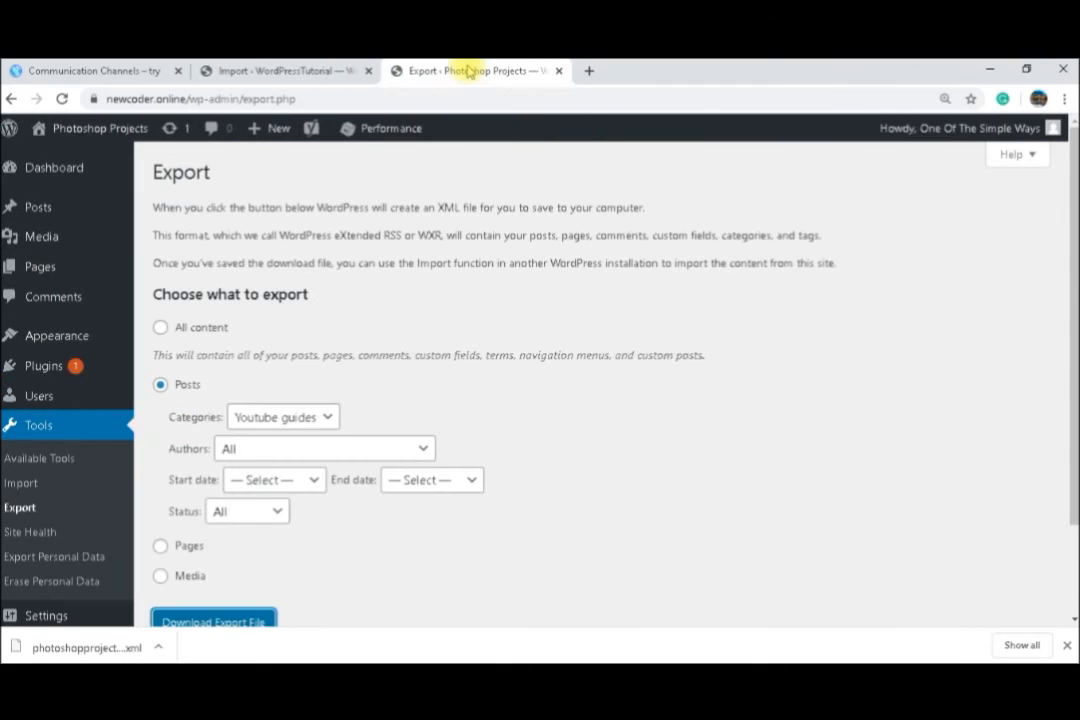
{"action": "left_click", "coordinate": [88, 133]}
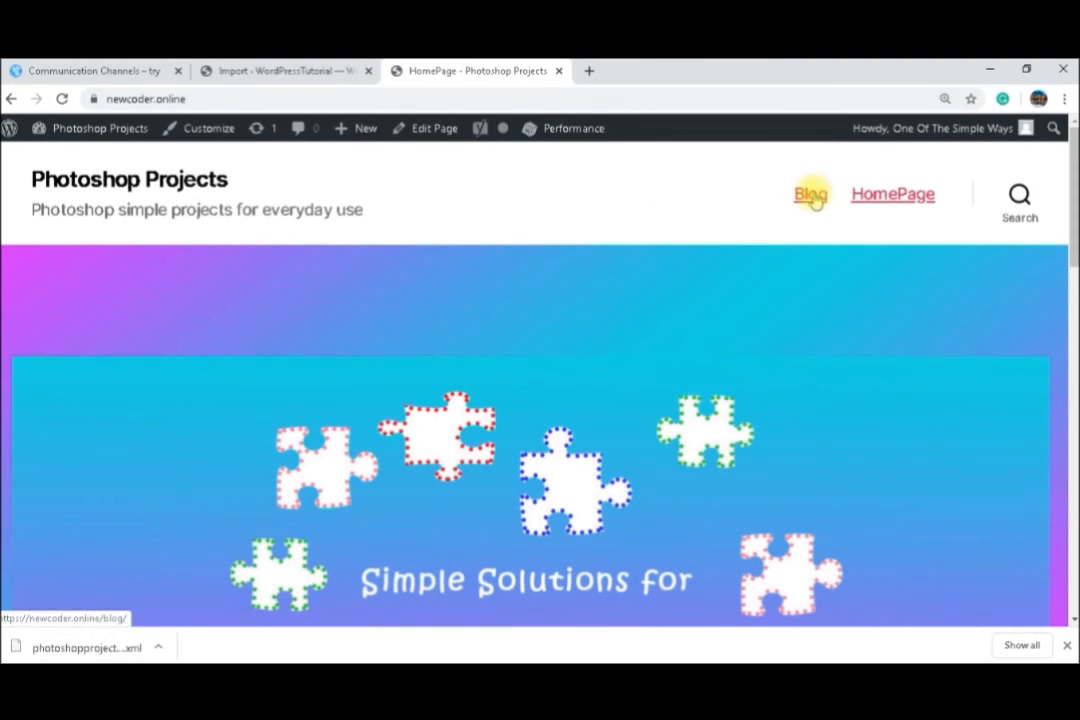
{"action": "left_click", "coordinate": [812, 200]}
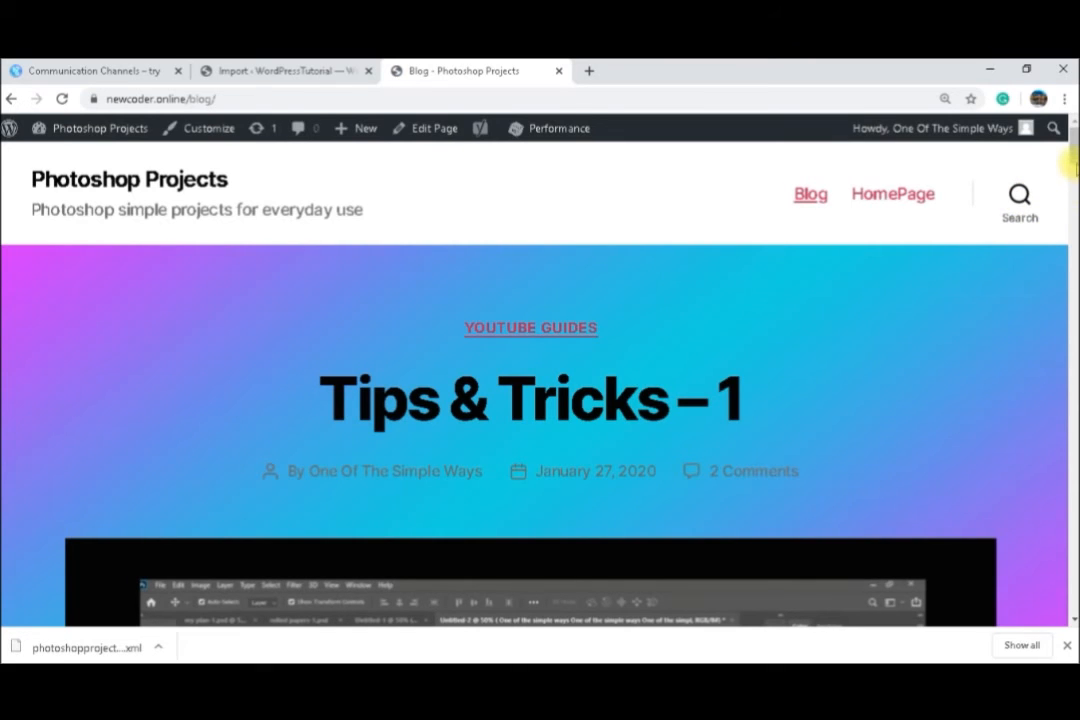
{"action": "left_click", "coordinate": [493, 418]}
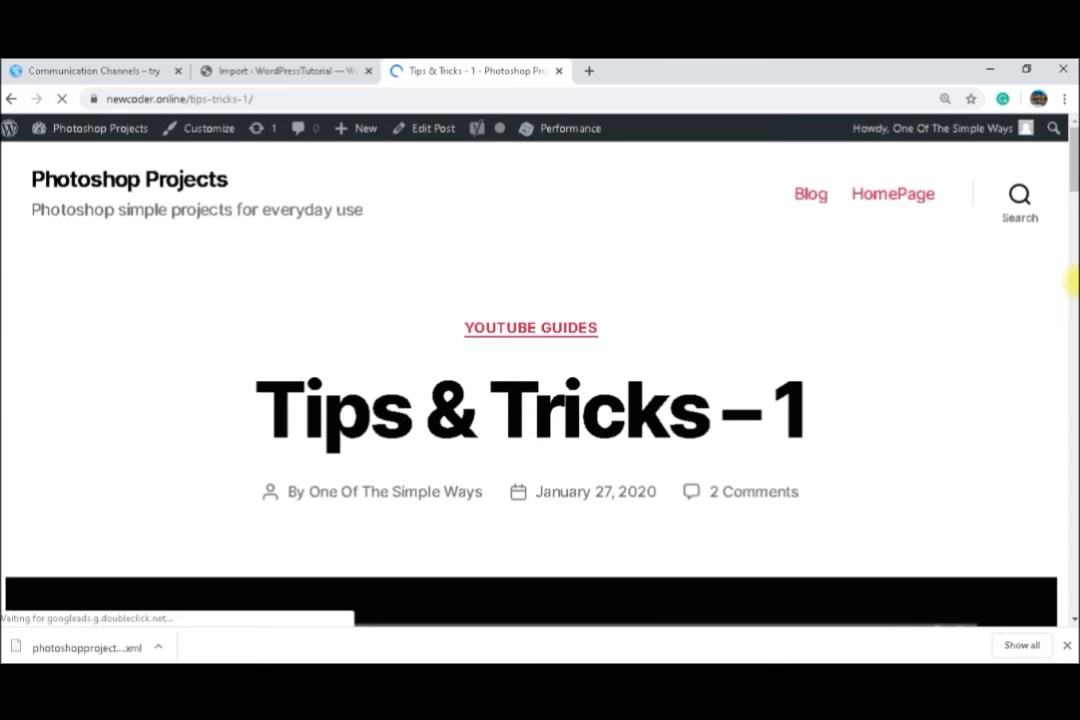
{"action": "scroll", "coordinate": [1070, 250], "scroll_direction": "down", "scroll_amount": 4}
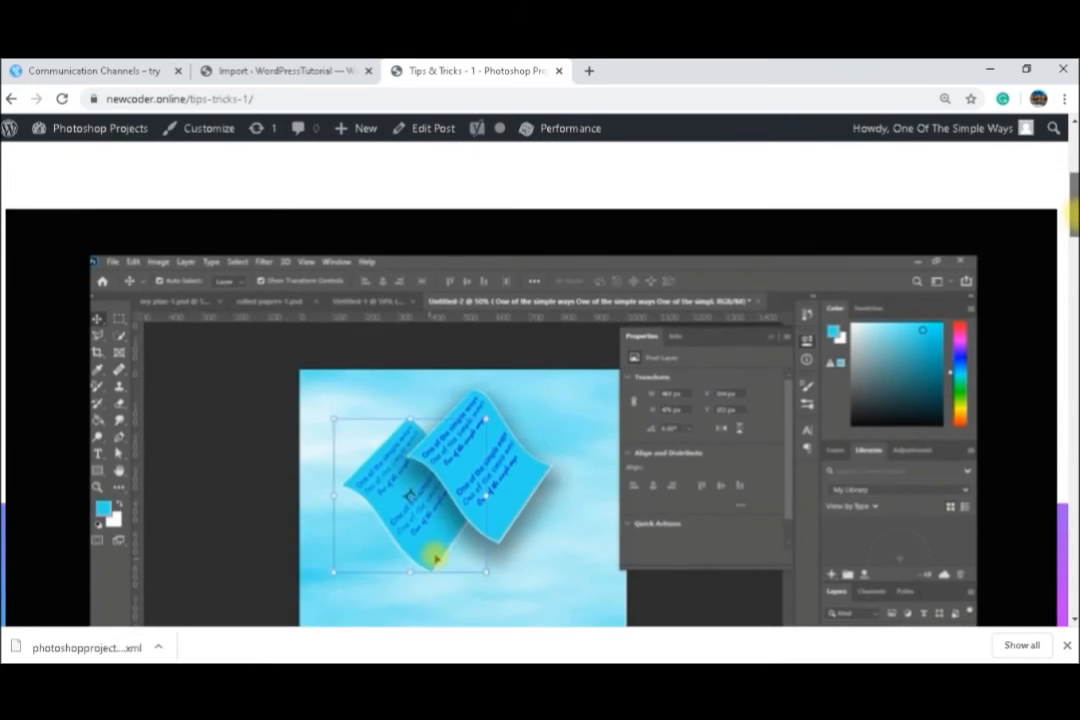
{"action": "left_click_drag", "start_coordinate": [1072, 213], "coordinate": [1072, 315]}
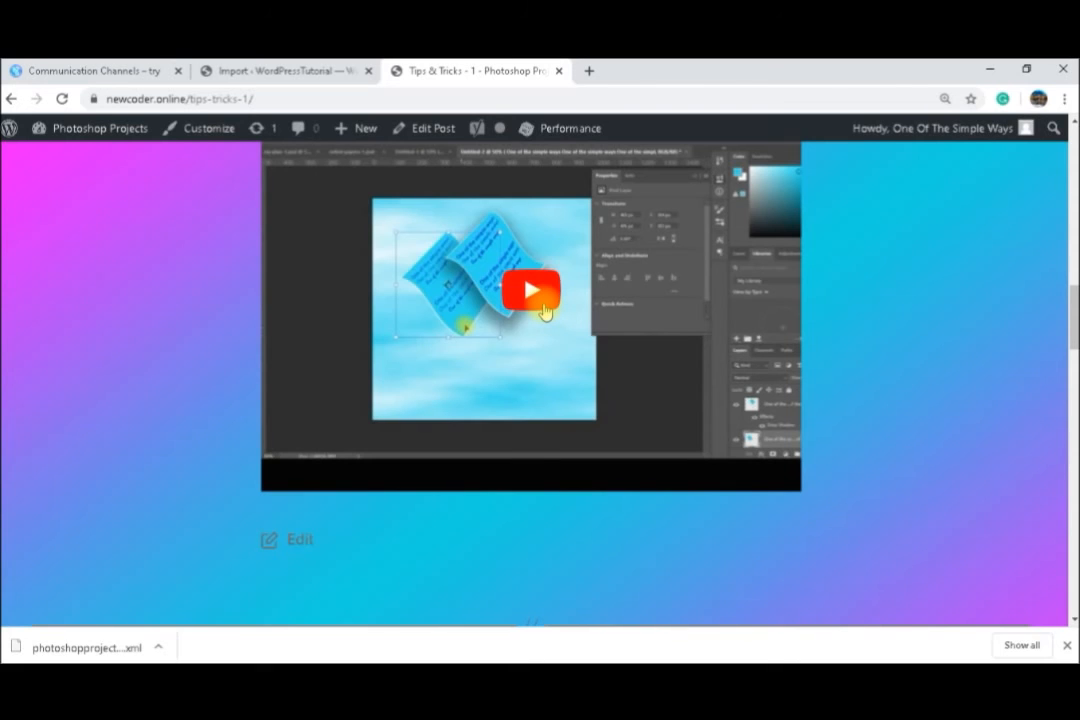
{"action": "left_click", "coordinate": [544, 309]}
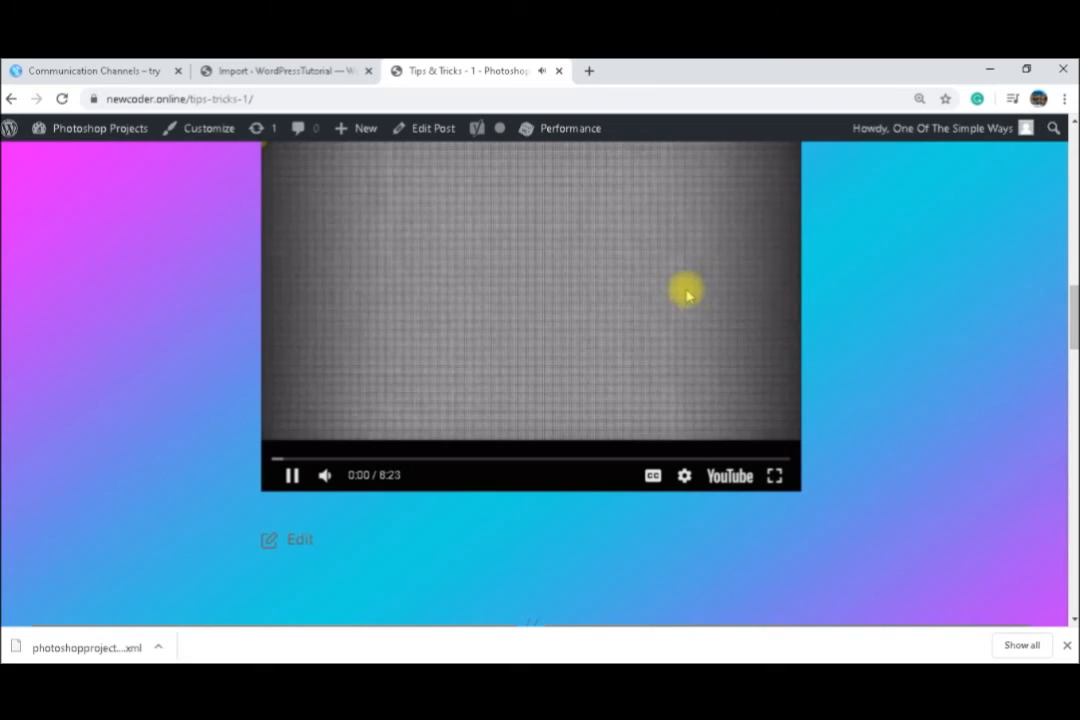
{"action": "left_click", "coordinate": [293, 473]}
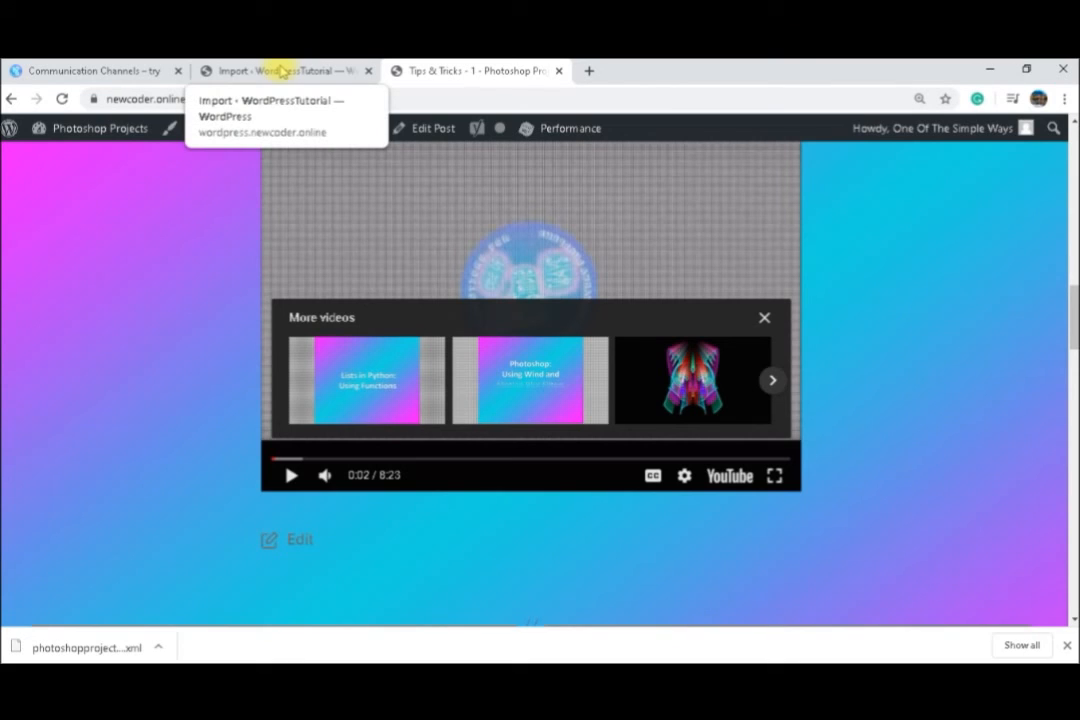
Return to the WordPressTutorial site's author assignment page and submit the import
{"action": "left_click", "coordinate": [282, 71]}
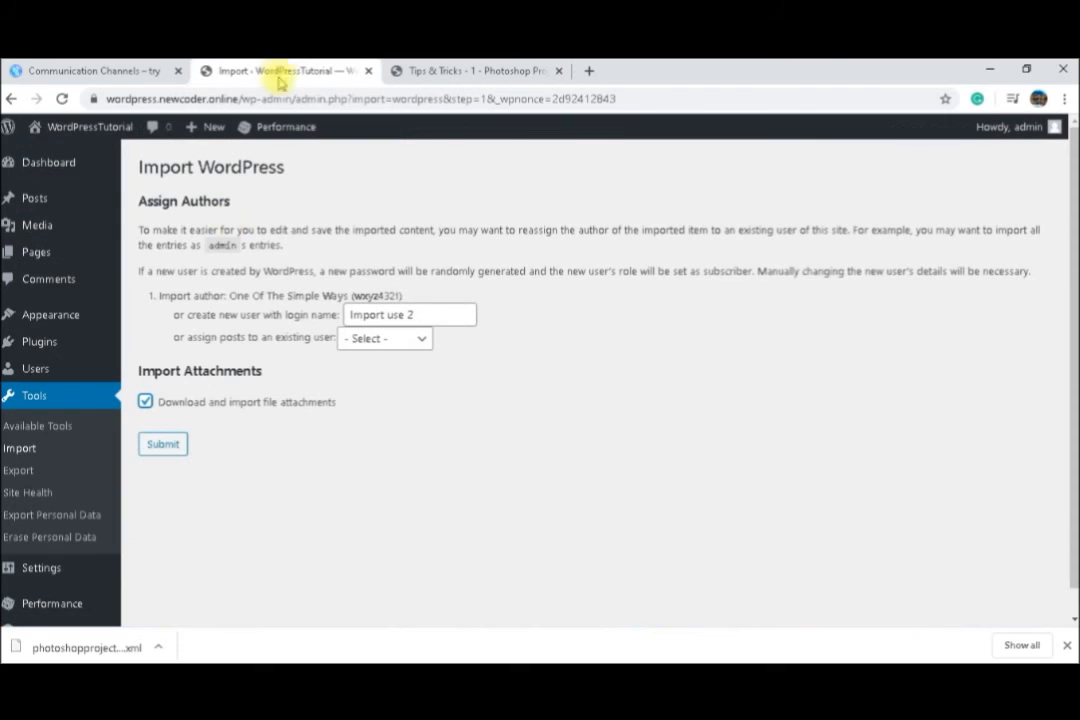
{"action": "left_click", "coordinate": [165, 446]}
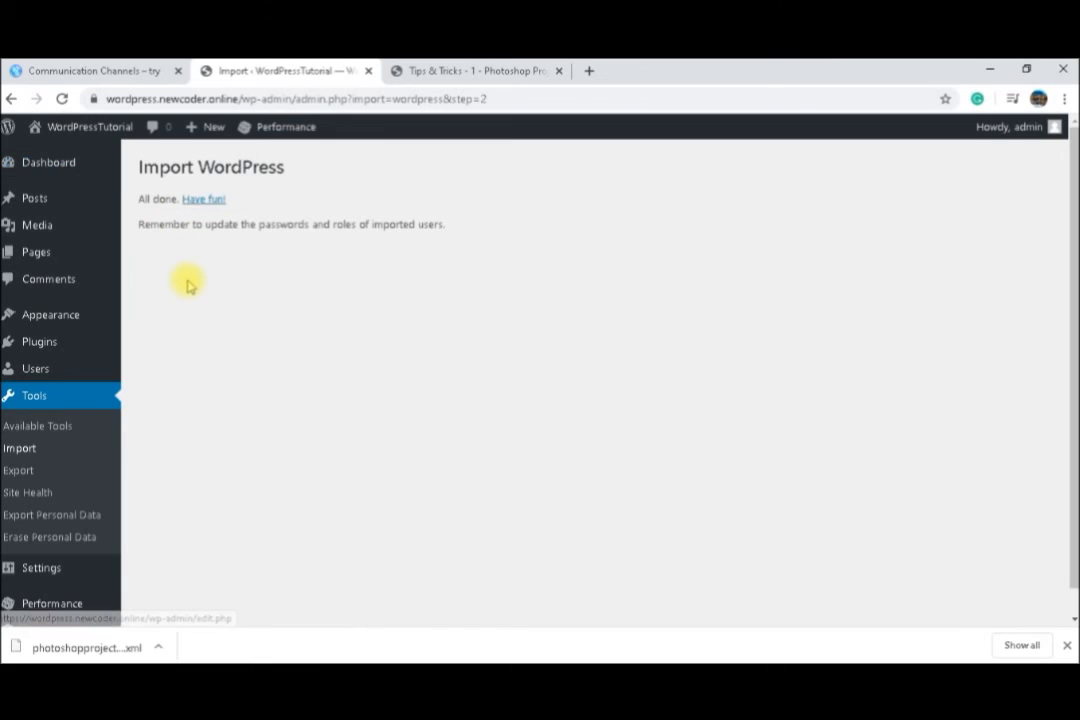
Visit the public WordPressTutorial site and open the imported Tips & Tricks – 1 post
{"action": "left_click", "coordinate": [62, 140]}
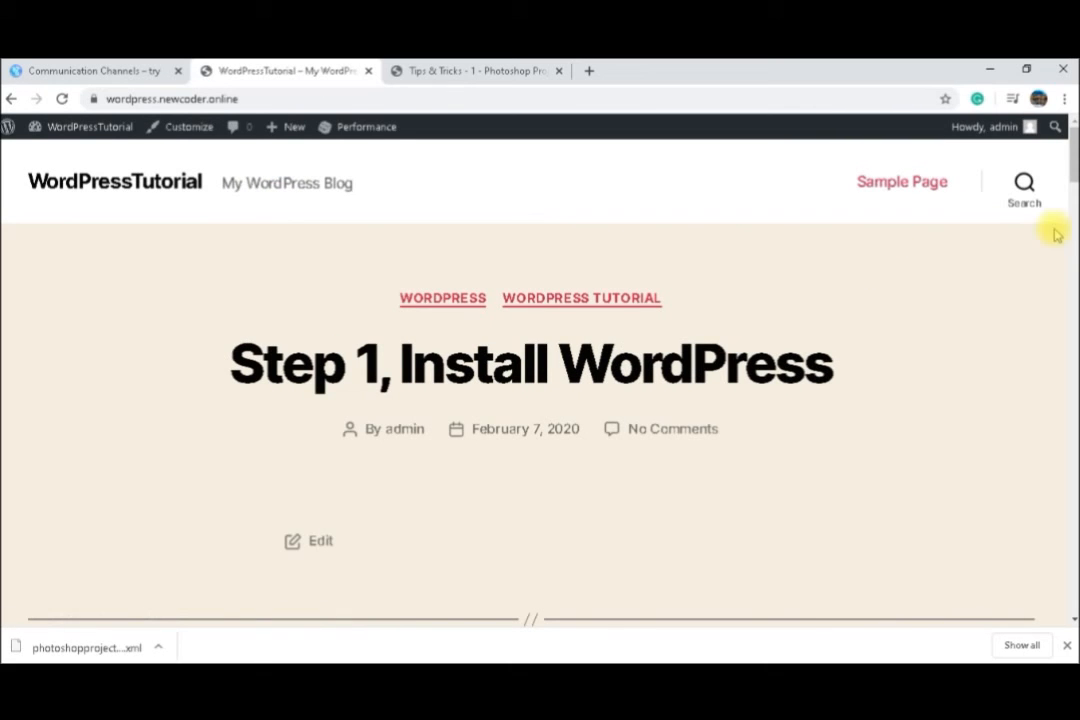
{"action": "left_click_drag", "start_coordinate": [1071, 145], "coordinate": [1073, 438]}
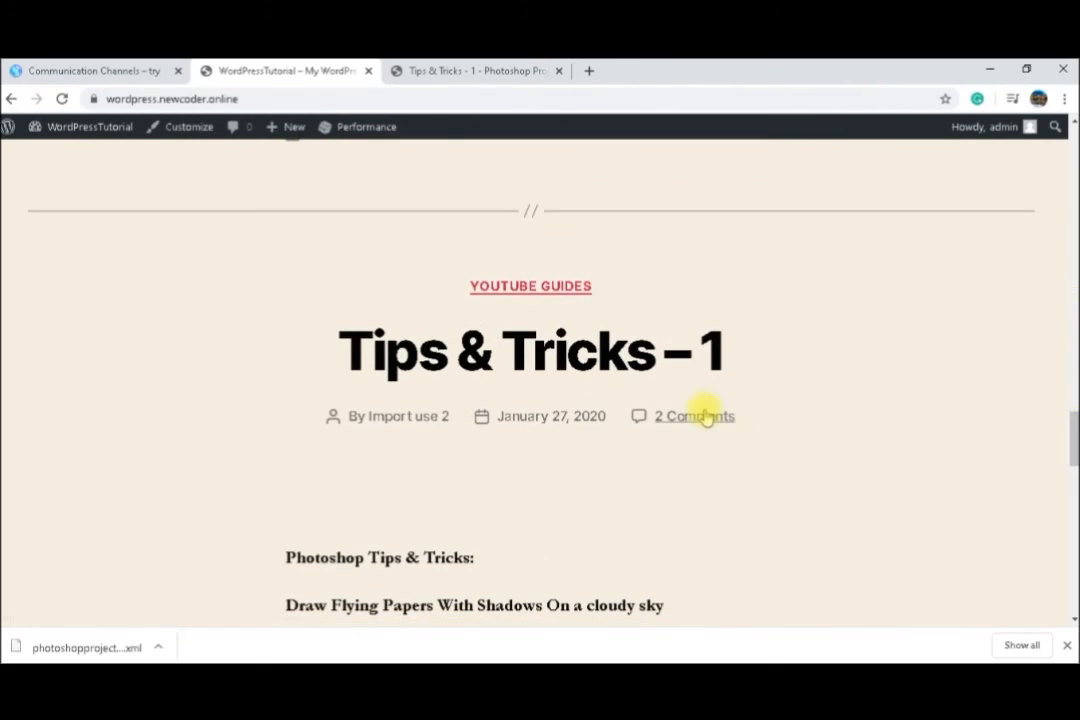
{"action": "left_click", "coordinate": [570, 358]}
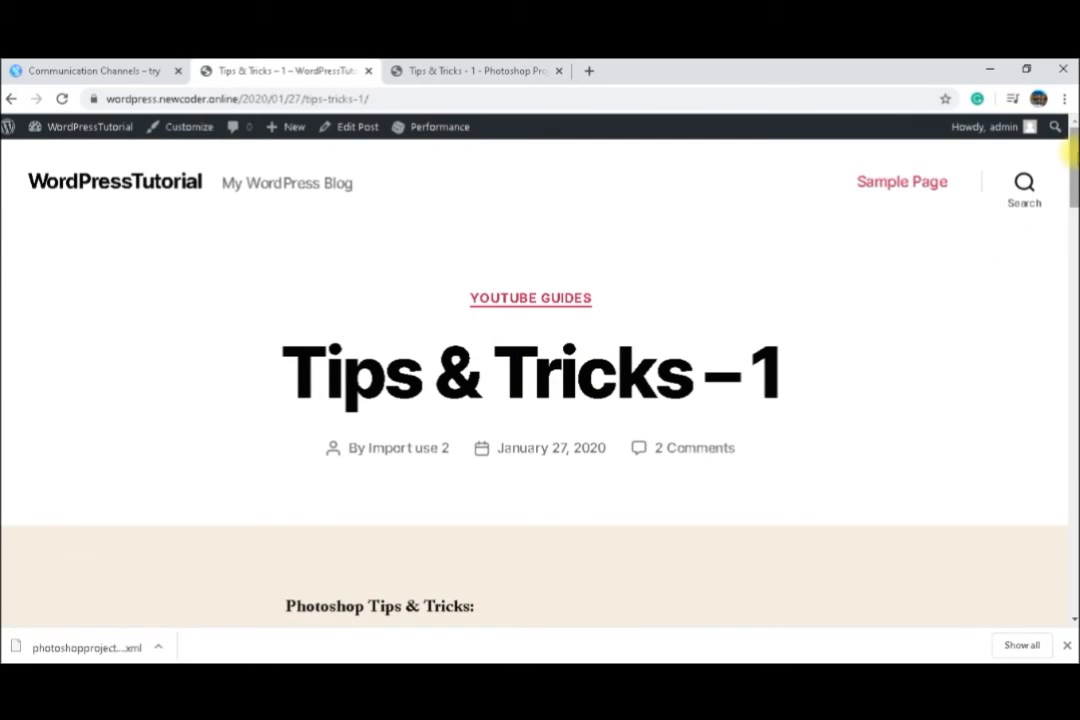
Check the imported post's embedded Photoshop video by playing it briefly and pausing it
{"action": "scroll", "coordinate": [1068, 152], "scroll_direction": "down", "scroll_amount": 2}
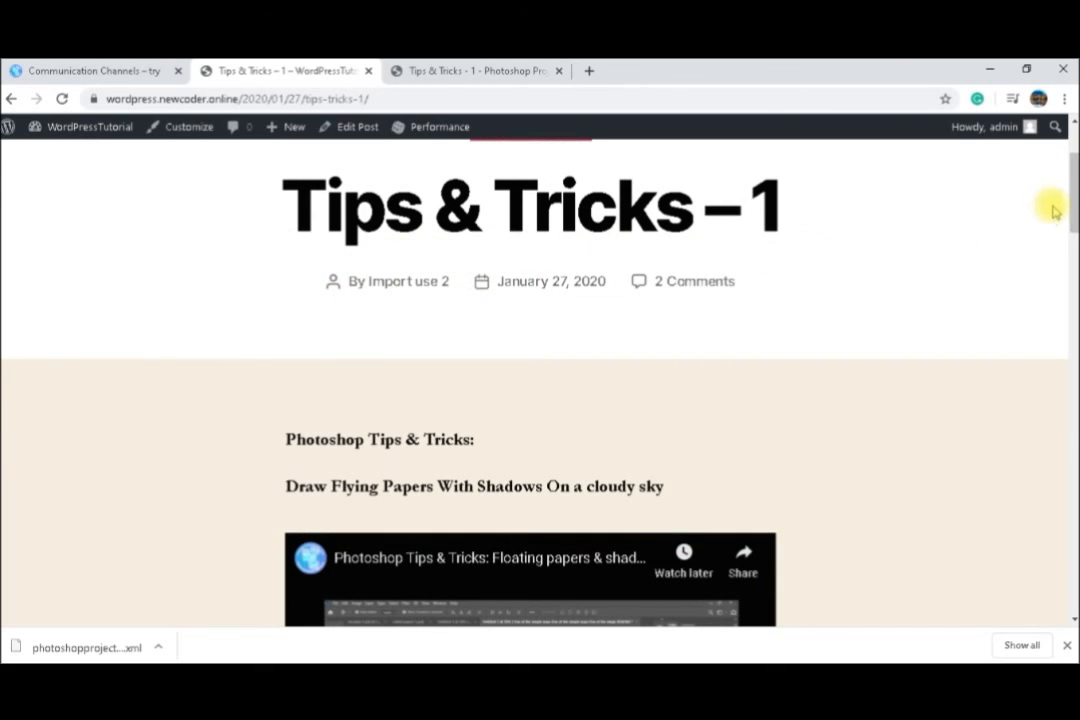
{"action": "left_click_drag", "start_coordinate": [1068, 187], "coordinate": [1070, 240]}
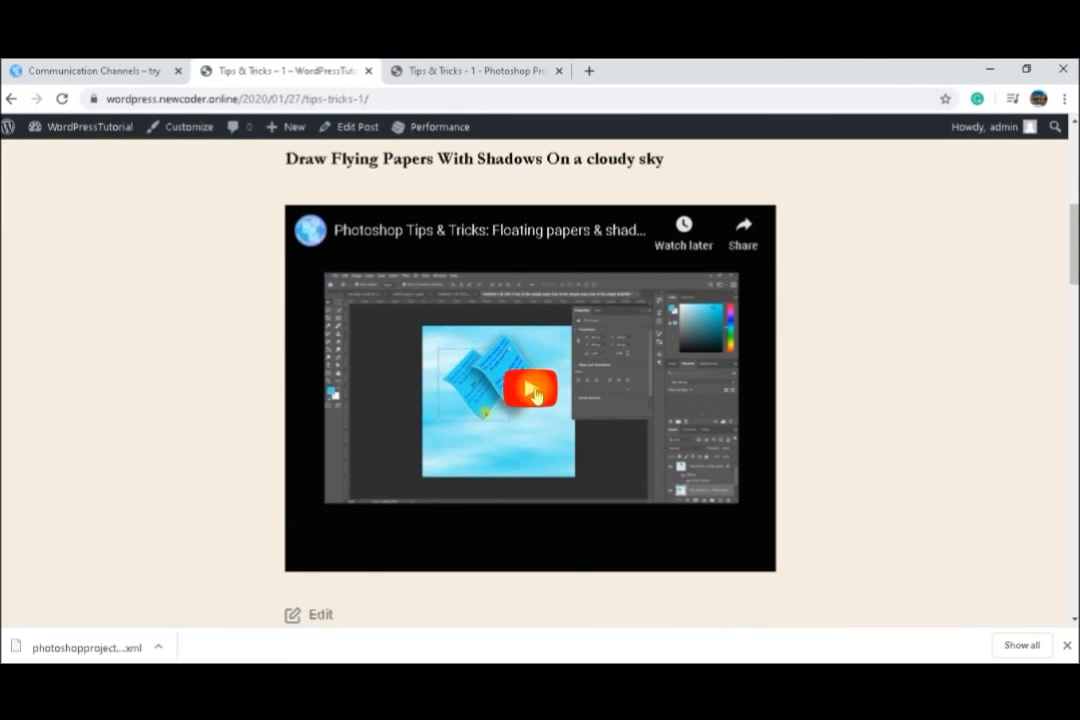
{"action": "left_click", "coordinate": [533, 391]}
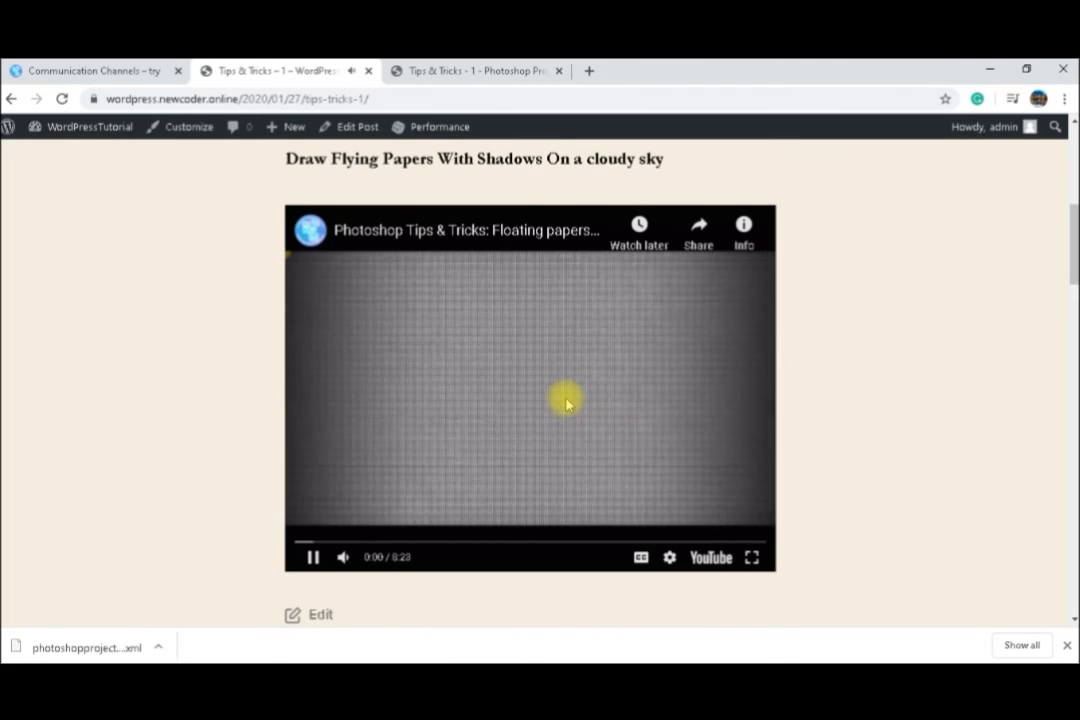
{"action": "left_click", "coordinate": [313, 557]}
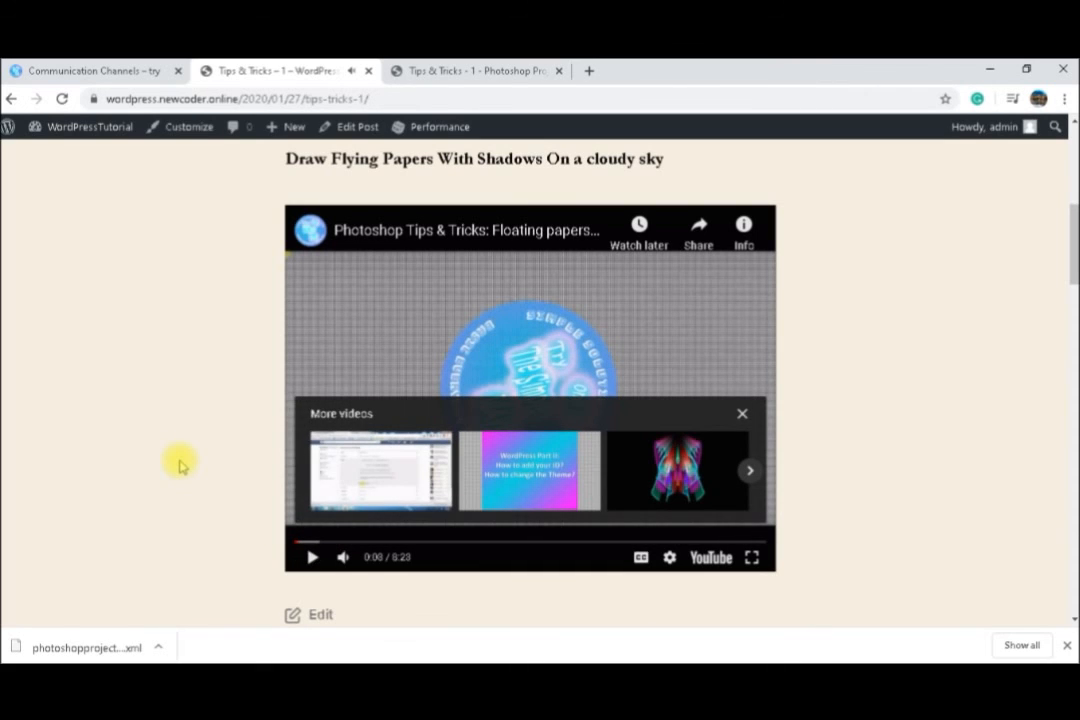